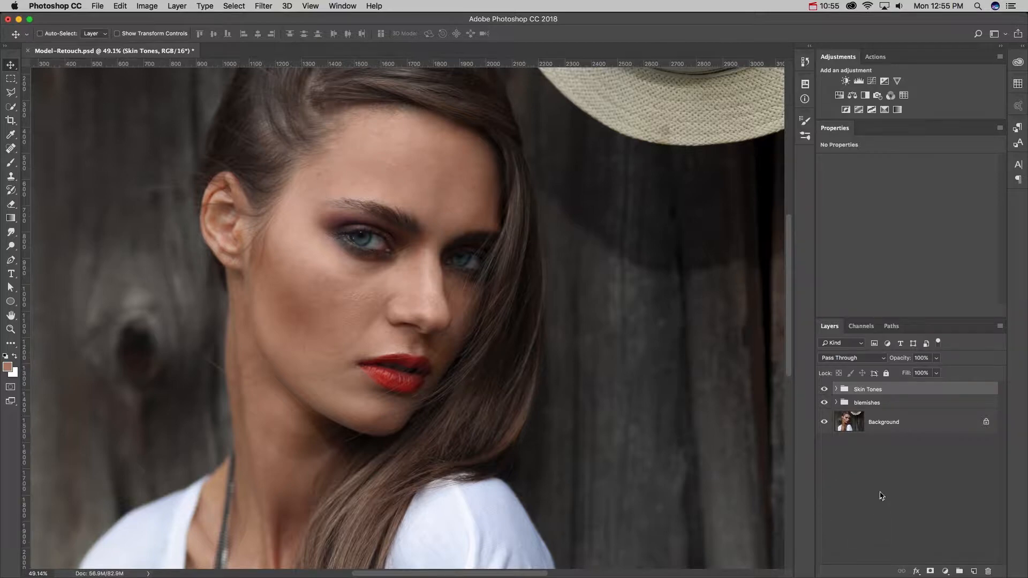
Create a layer group named D & B and add two Levels adjustment layers inside it
left_click(959, 571)
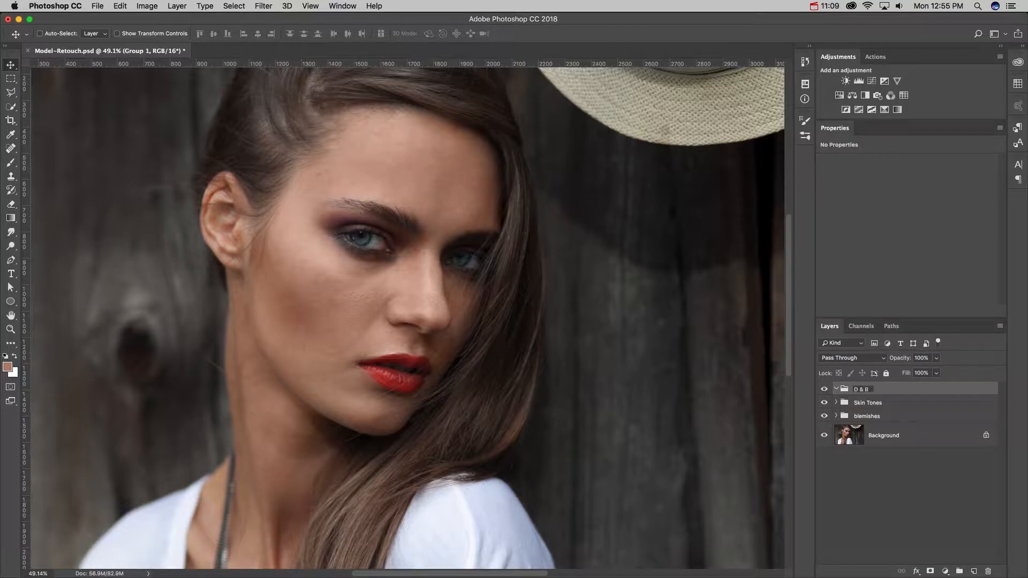
key("Return")
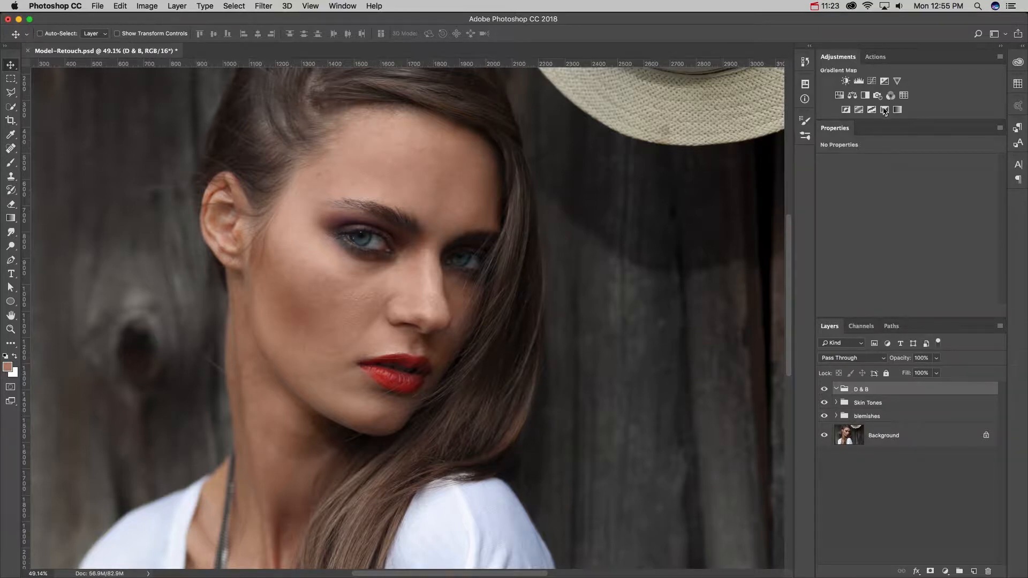
left_click(858, 82)
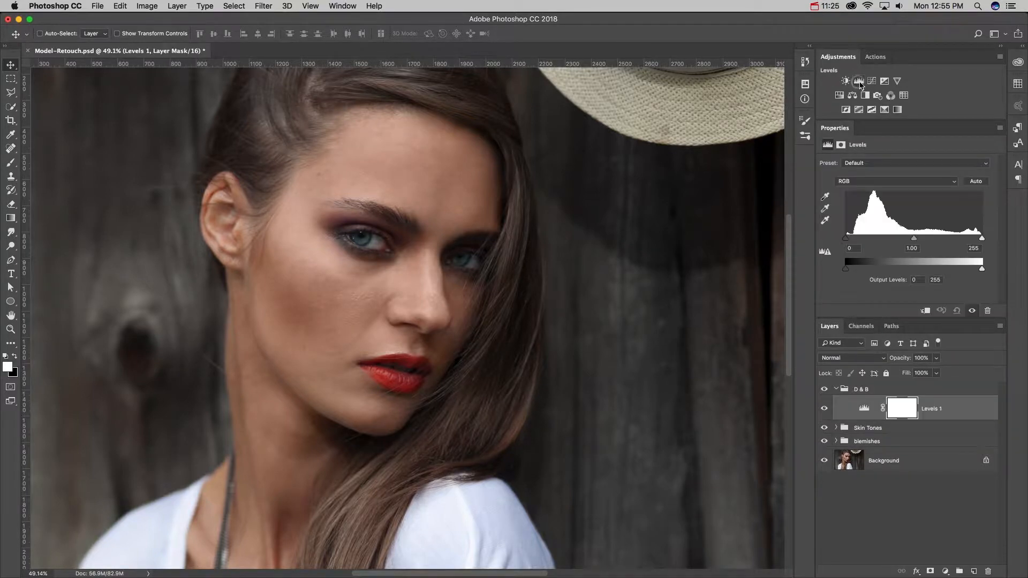
left_click(859, 82)
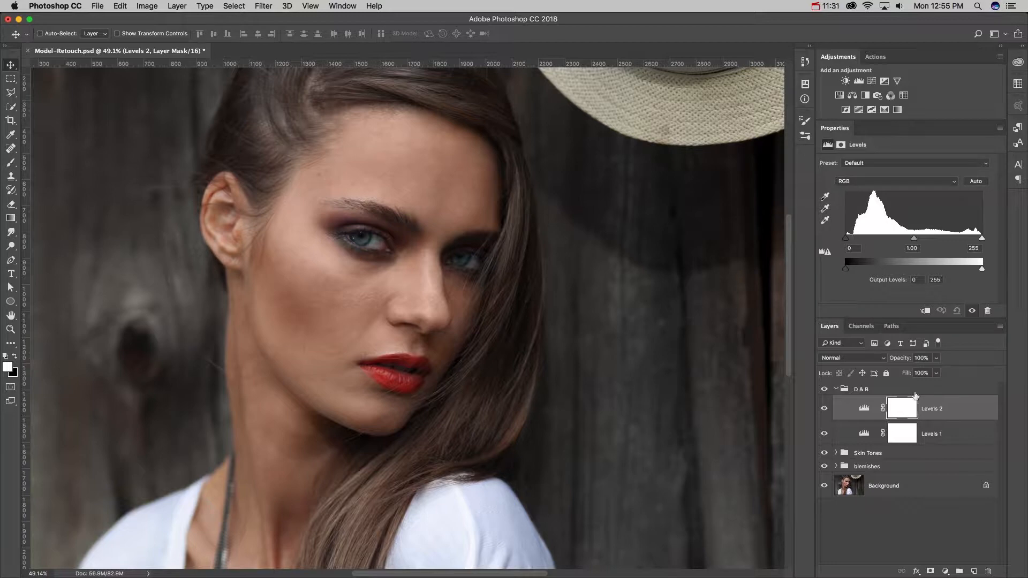
Set the Levels 2 layer's blend mode to Multiply and the Levels 1 layer's to Screen
left_click(882, 360)
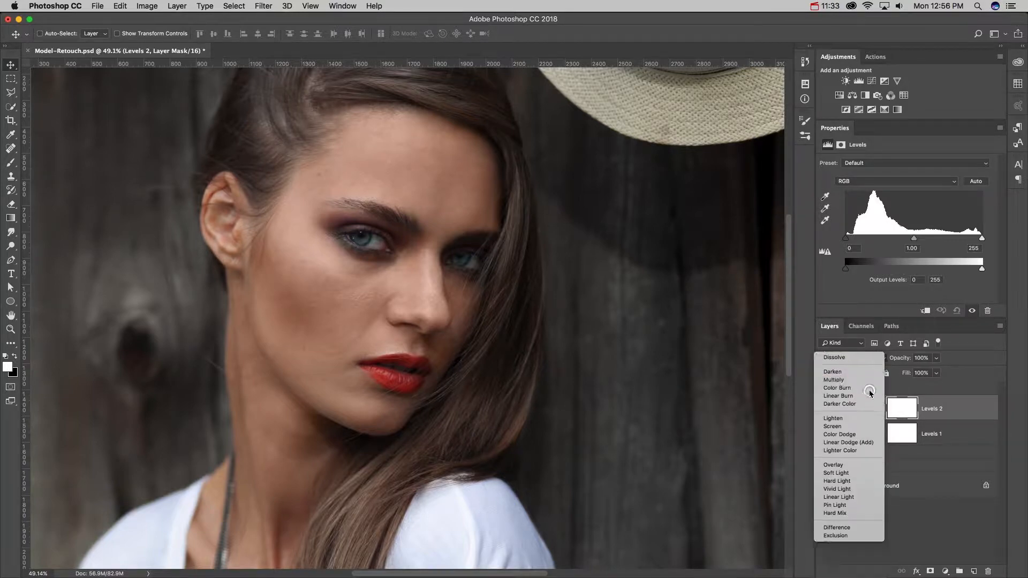
left_click(871, 395)
left_click(954, 436)
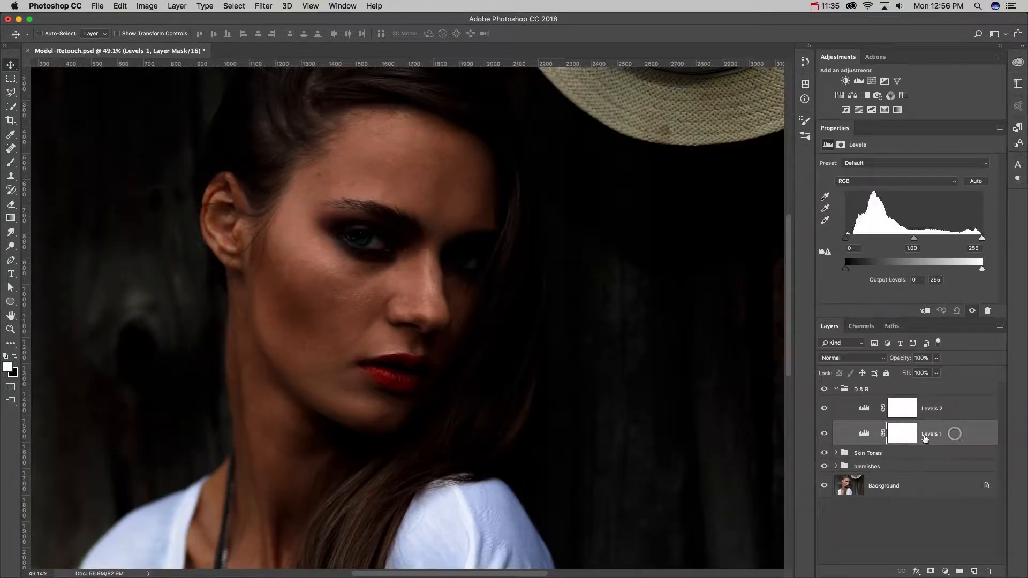
left_click(880, 359)
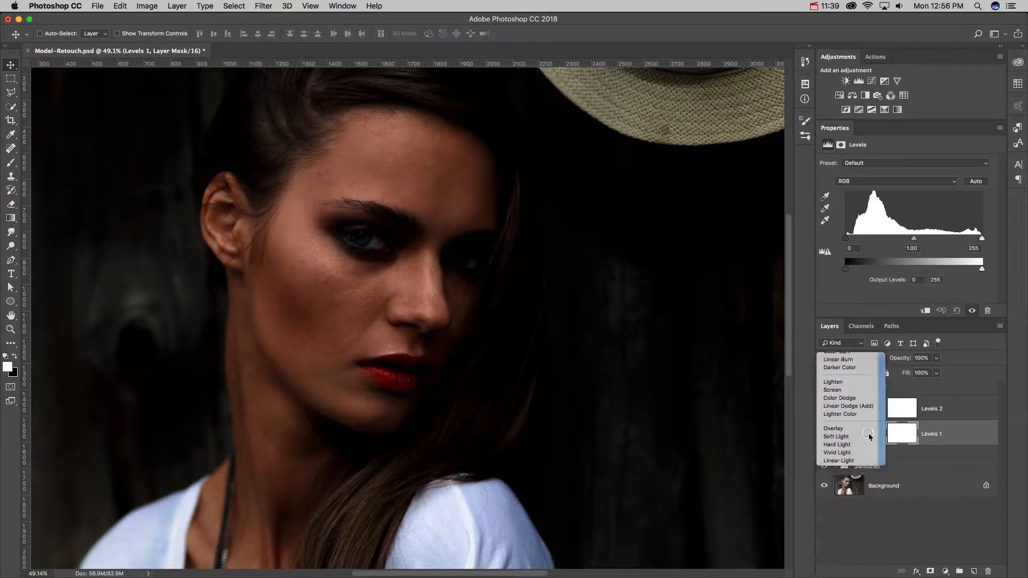
left_click(871, 435)
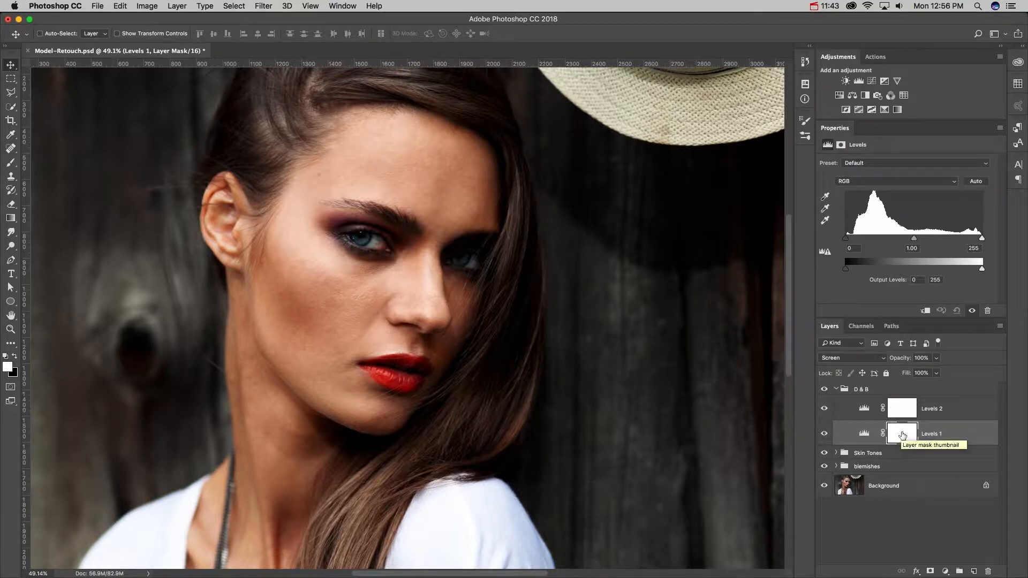
Invert the layer masks of Levels 1 and Levels 2 to black
key("super+i")
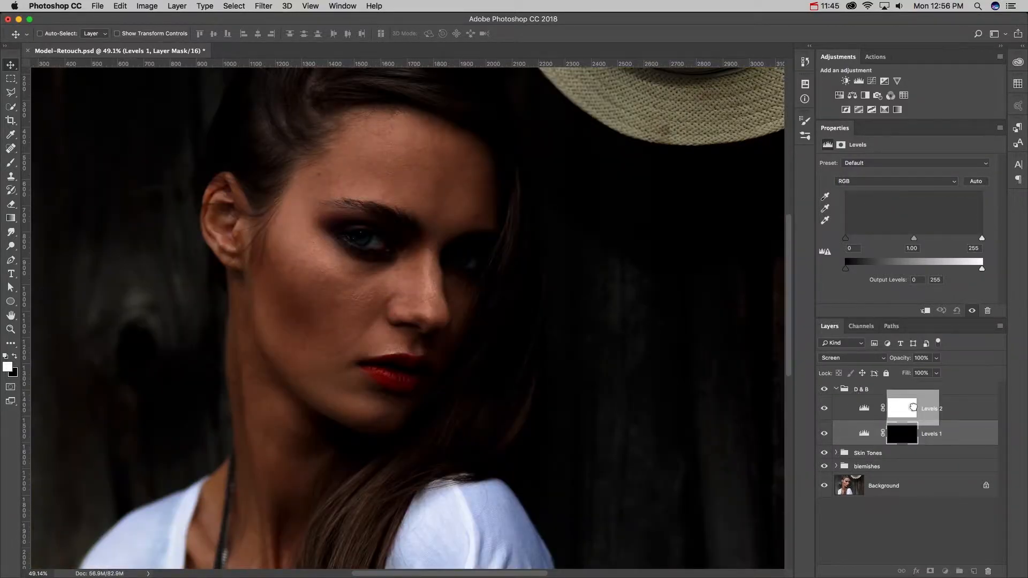
left_click(916, 411)
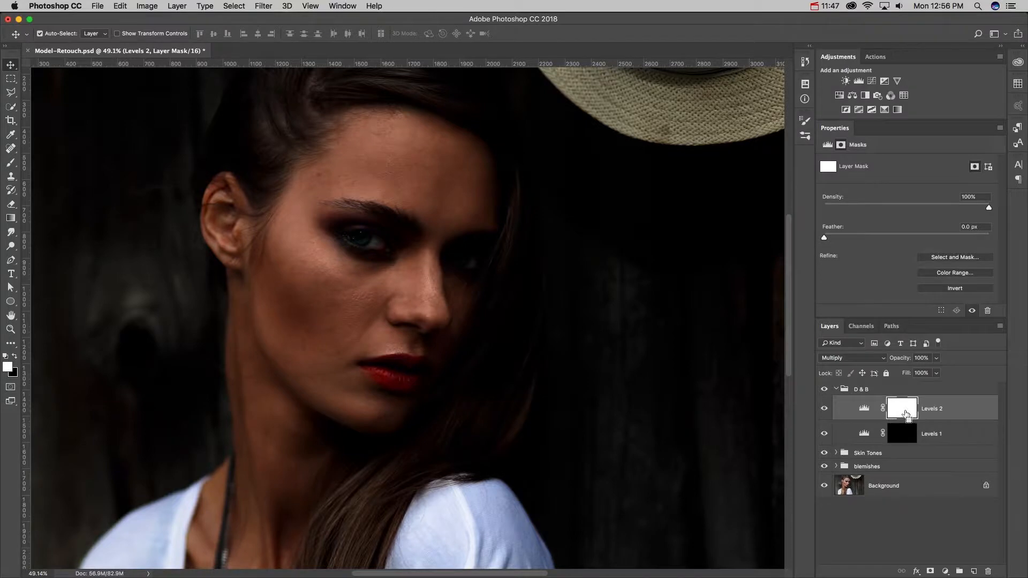
key("super+i")
Paint white at 4% flow on the Levels 2 mask to burn shadows along the cheek, jaw, nose and outer face
key("b")
left_click_drag(265, 36, 241, 36)
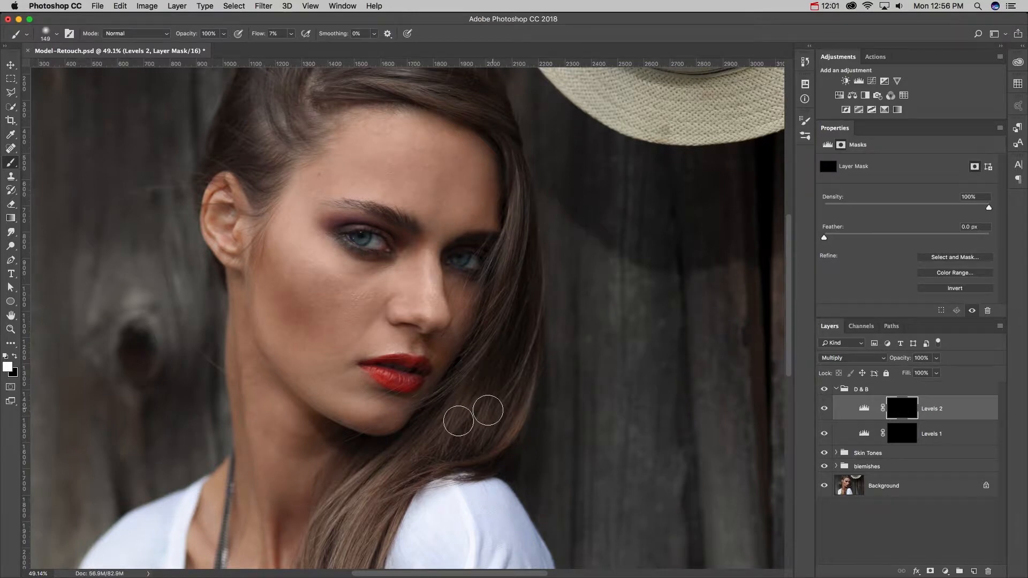
mouse_move(268, 369)
left_mouse_down()
mouse_move(299, 401)
mouse_move(380, 429)
mouse_move(309, 453)
mouse_move(328, 422)
left_mouse_up()
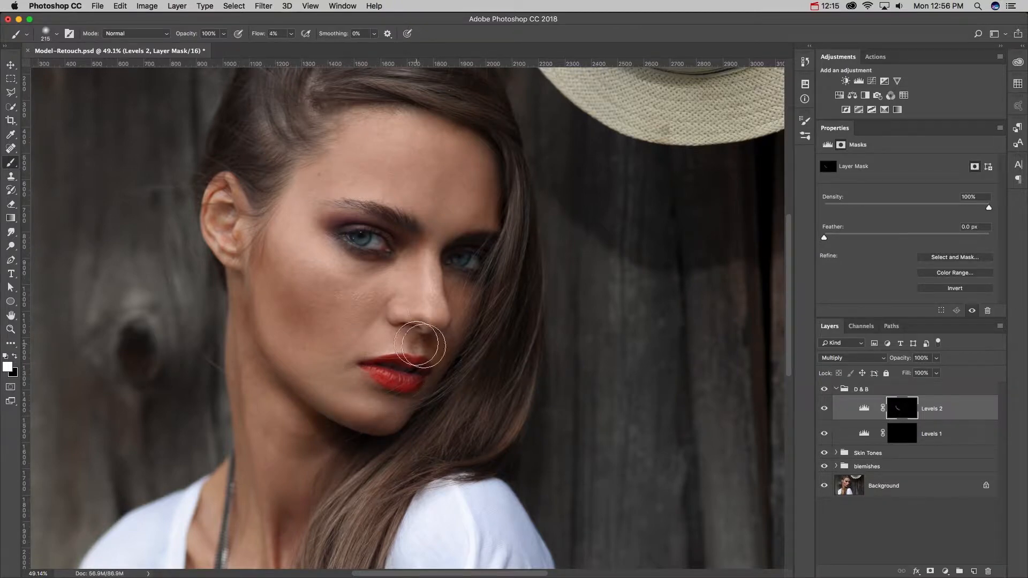
mouse_move(416, 257)
left_mouse_down()
mouse_move(410, 243)
mouse_move(415, 256)
left_mouse_up()
mouse_move(463, 300)
left_mouse_down()
mouse_move(474, 322)
mouse_move(441, 368)
mouse_move(483, 329)
mouse_move(472, 278)
mouse_move(480, 199)
mouse_move(495, 215)
mouse_move(508, 153)
left_mouse_up()
left_click_drag(498, 234, 482, 369)
mouse_move(466, 424)
left_mouse_down()
mouse_move(478, 401)
mouse_move(375, 478)
mouse_move(315, 446)
mouse_move(335, 498)
mouse_move(313, 503)
mouse_move(313, 480)
mouse_move(319, 508)
mouse_move(318, 461)
mouse_move(339, 456)
mouse_move(258, 365)
mouse_move(239, 284)
left_mouse_up()
left_click_drag(239, 284, 261, 370)
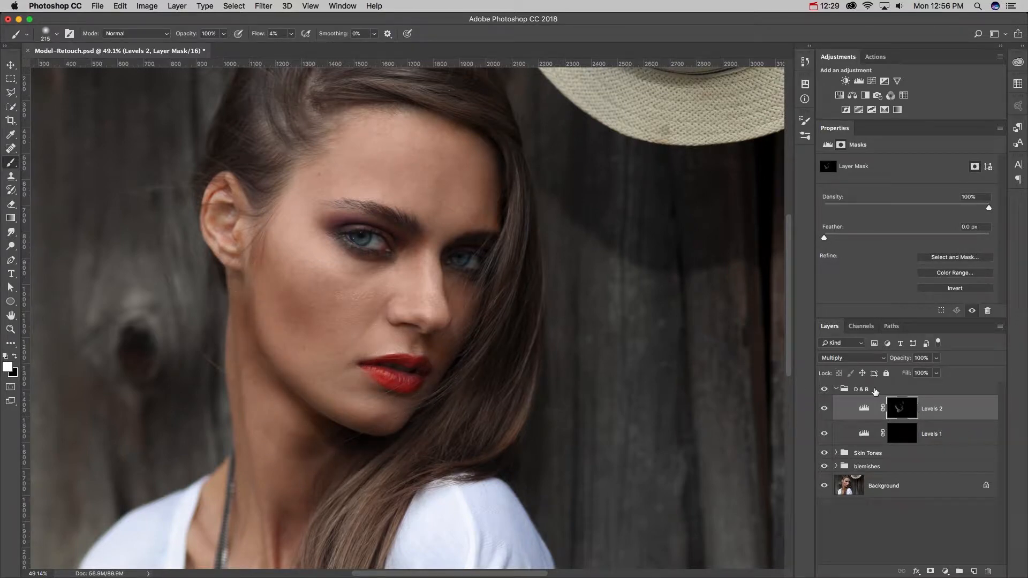
Compare the face with and without the burning by toggling the Levels 2 layer's visibility
key("x")
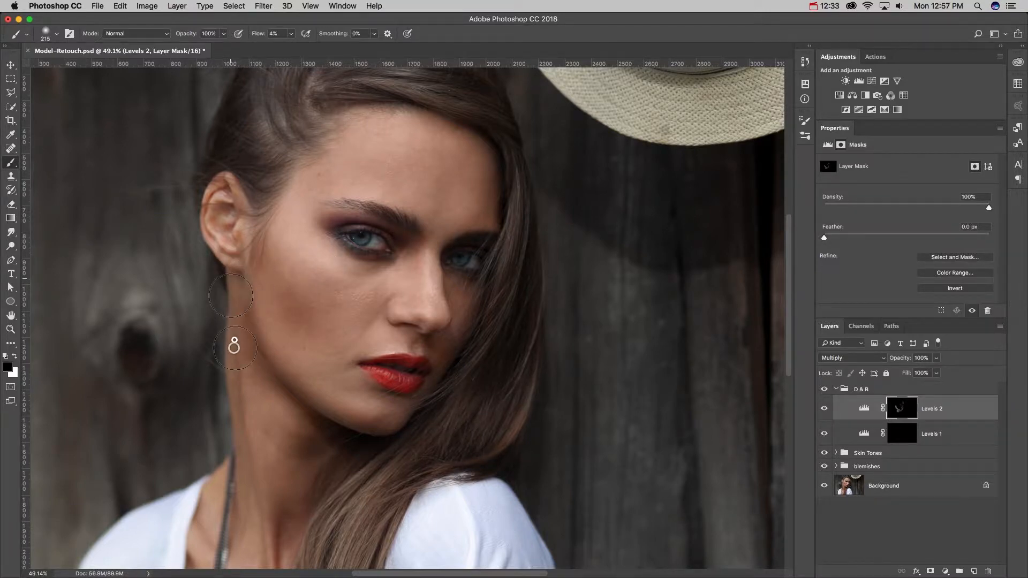
left_click(827, 409)
left_click(827, 407)
left_click(827, 407)
left_click(827, 407)
left_click(827, 405)
left_click(827, 405)
left_click(828, 406)
left_click(829, 406)
Paint white at 4% flow on the Levels 1 mask to dodge the cheekbone below the eye
left_click_drag(318, 477, 325, 470)
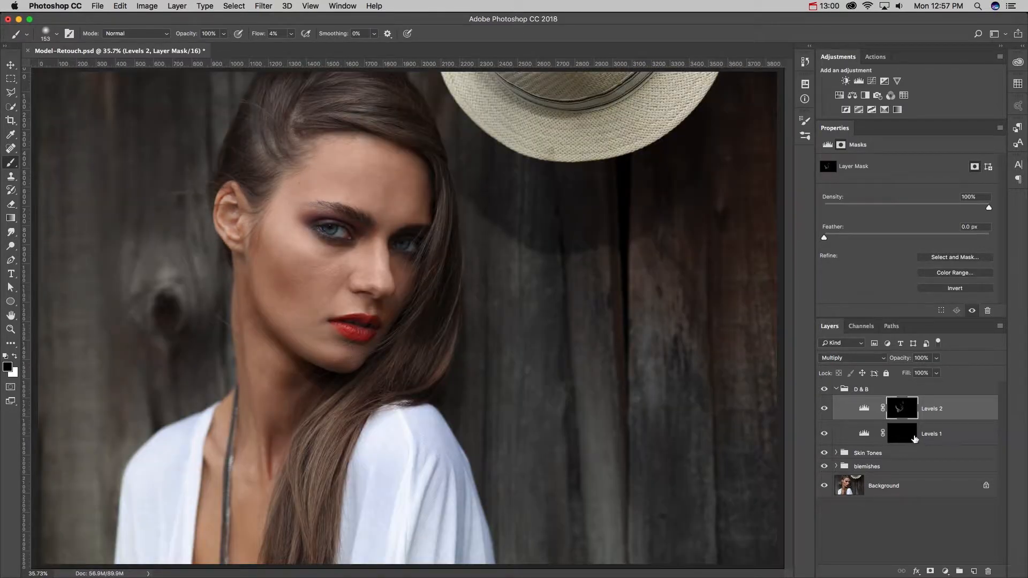
left_click(914, 439)
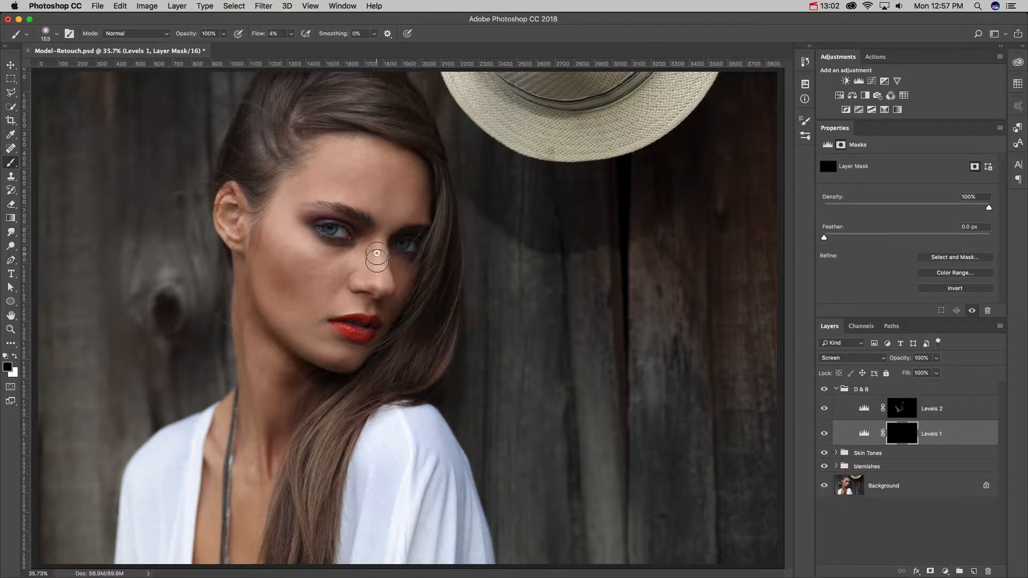
key("x")
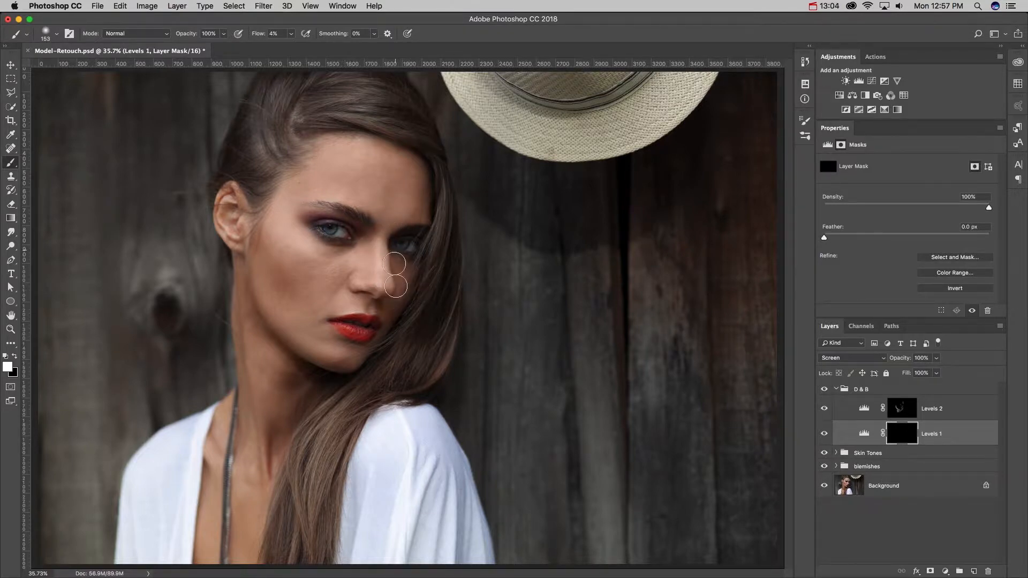
mouse_move(305, 236)
left_mouse_down()
mouse_move(331, 260)
mouse_move(295, 256)
mouse_move(313, 255)
mouse_move(278, 227)
mouse_move(284, 242)
mouse_move(352, 268)
left_mouse_up()
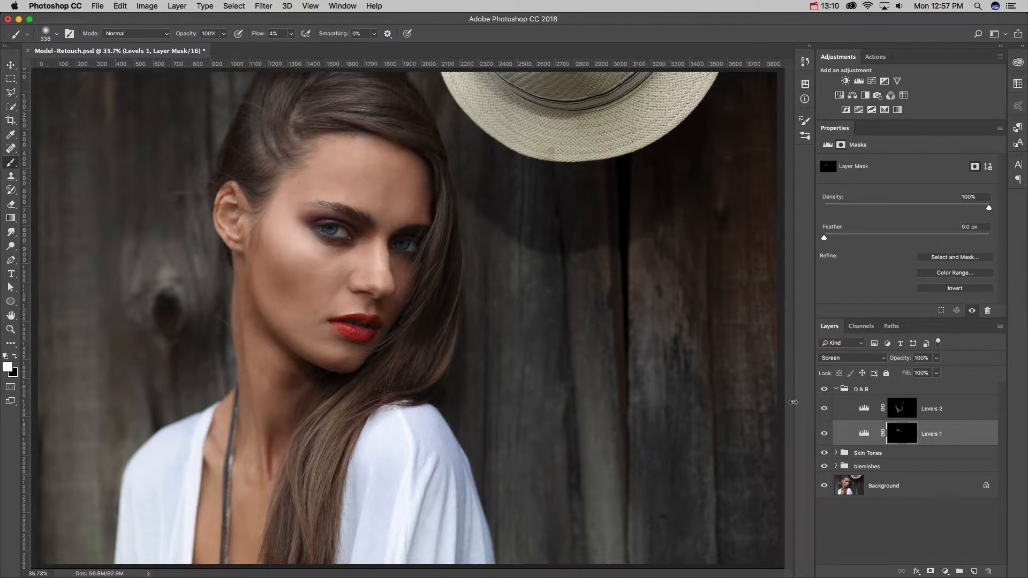
Compare the face with and without the dodging by toggling the Levels 1 layer's visibility
left_click(824, 432)
left_click(824, 431)
left_click(824, 431)
left_click(824, 432)
left_click(825, 433)
left_click(825, 434)
left_click(826, 435)
left_click(826, 434)
left_click(826, 435)
left_click(826, 435)
Paint more highlights on the Levels 1 mask over the cheek, mouth area and chin, and check the before and after
key("z")
left_click_drag(375, 268, 407, 269)
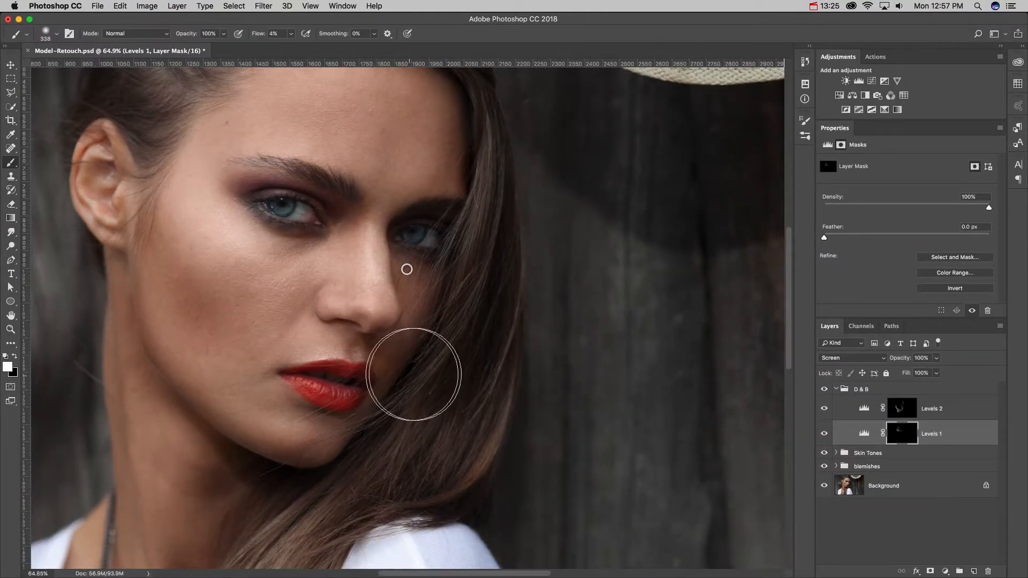
left_click_drag(386, 348, 350, 348)
mouse_move(271, 424)
left_mouse_down()
mouse_move(294, 427)
mouse_move(246, 369)
mouse_move(277, 354)
mouse_move(204, 352)
left_mouse_up()
mouse_move(160, 304)
left_mouse_down()
mouse_move(202, 326)
mouse_move(201, 293)
left_mouse_up()
mouse_move(202, 326)
left_mouse_down()
mouse_move(204, 309)
mouse_move(245, 282)
left_mouse_up()
left_click_drag(245, 358, 337, 425)
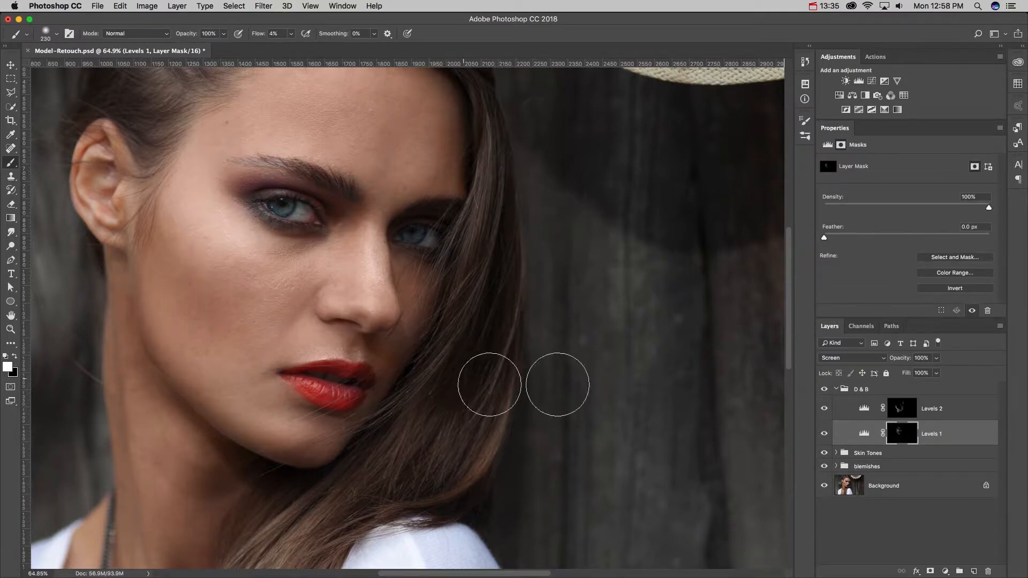
left_click(825, 433)
left_click(824, 434)
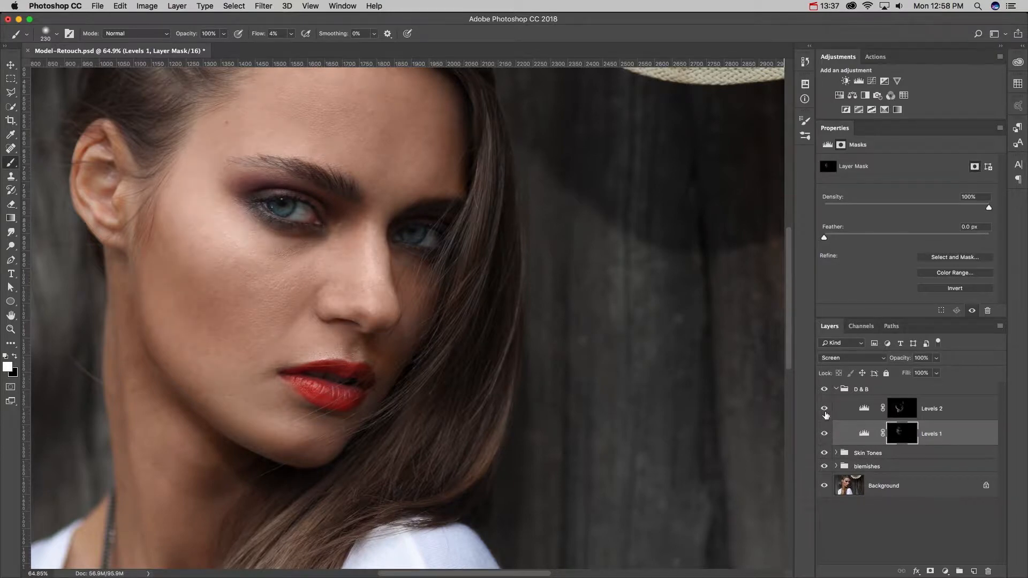
Add a Hue/Saturation adjustment layer above the groups with Hue at -61 and invert its mask to black
key("super+0")
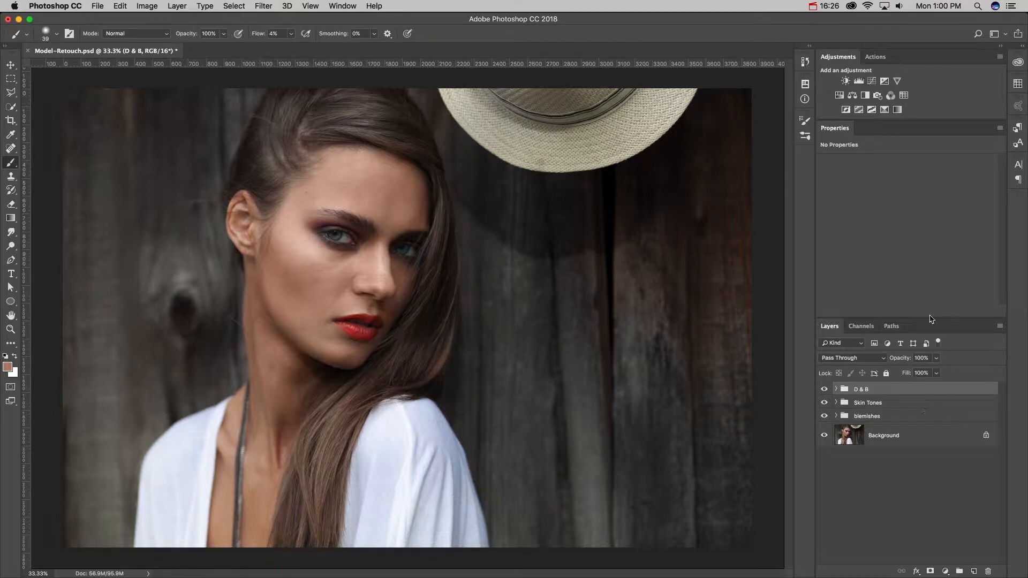
left_click(839, 97)
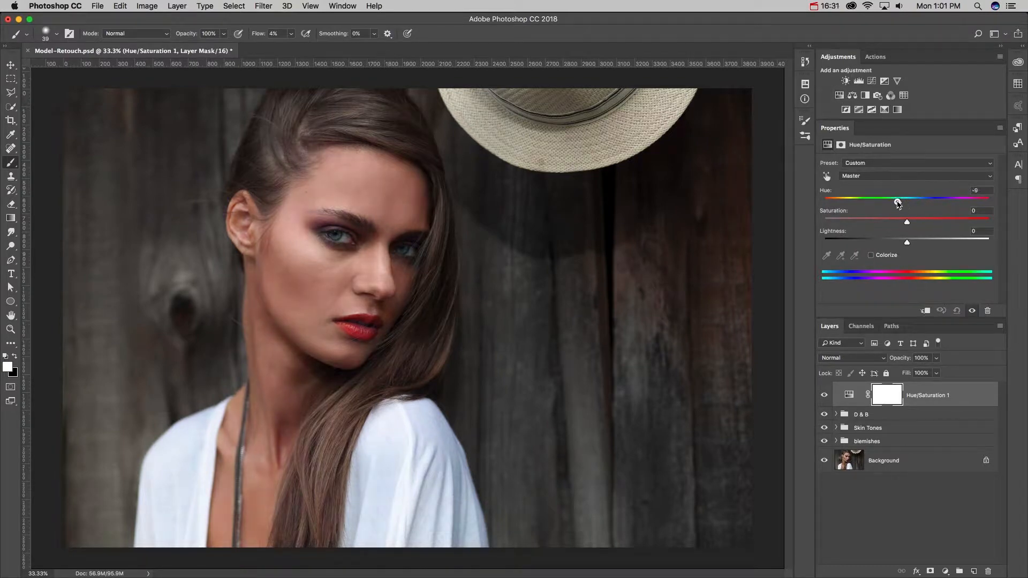
left_click_drag(897, 203, 864, 203)
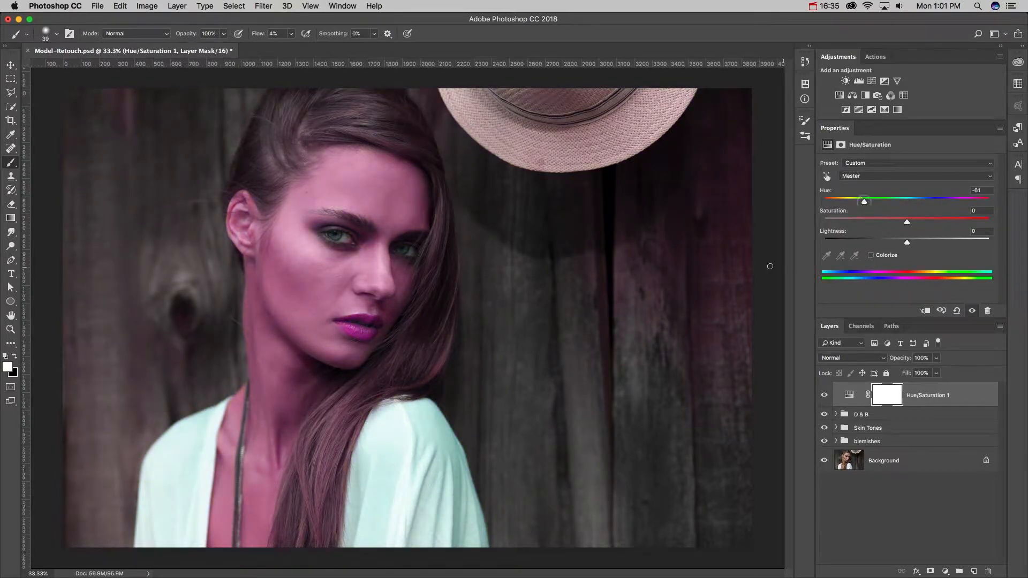
left_click(898, 403)
key("super+i")
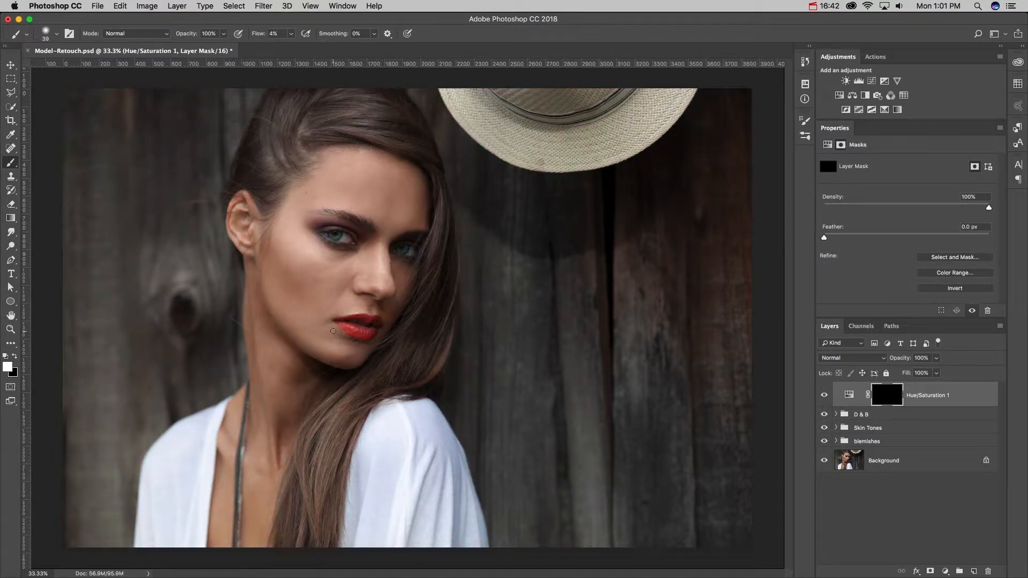
Paint white over the lips on the Hue/Saturation mask so the adjustment affects only them
left_click_drag(348, 327, 355, 327)
mouse_move(355, 331)
left_mouse_down()
mouse_move(370, 332)
mouse_move(349, 327)
mouse_move(368, 320)
left_mouse_up()
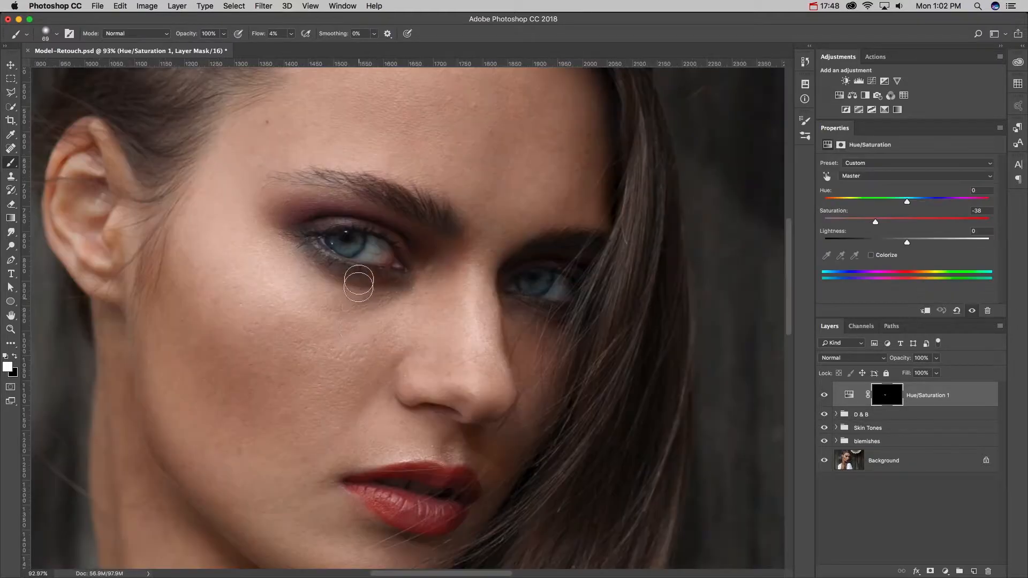
left_click_drag(378, 321, 359, 310)
Create a new layer above Hue/Saturation and paint white at 4% flow over both irises
left_click(973, 571)
left_click(327, 251, "alt")
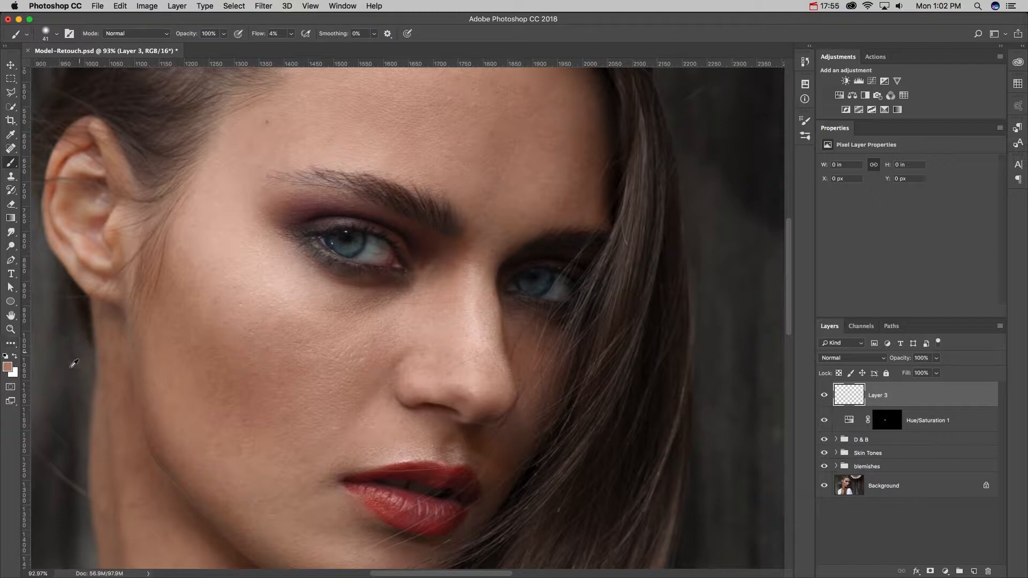
left_click(15, 358)
mouse_move(328, 247)
left_mouse_down()
mouse_move(337, 238)
mouse_move(351, 247)
mouse_move(355, 236)
left_mouse_up()
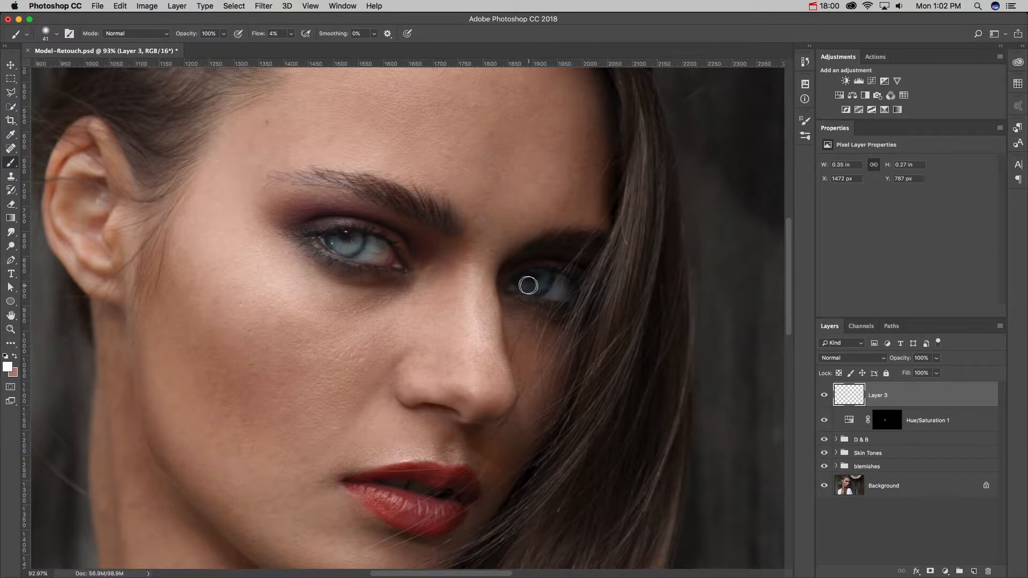
left_click_drag(539, 287, 541, 278)
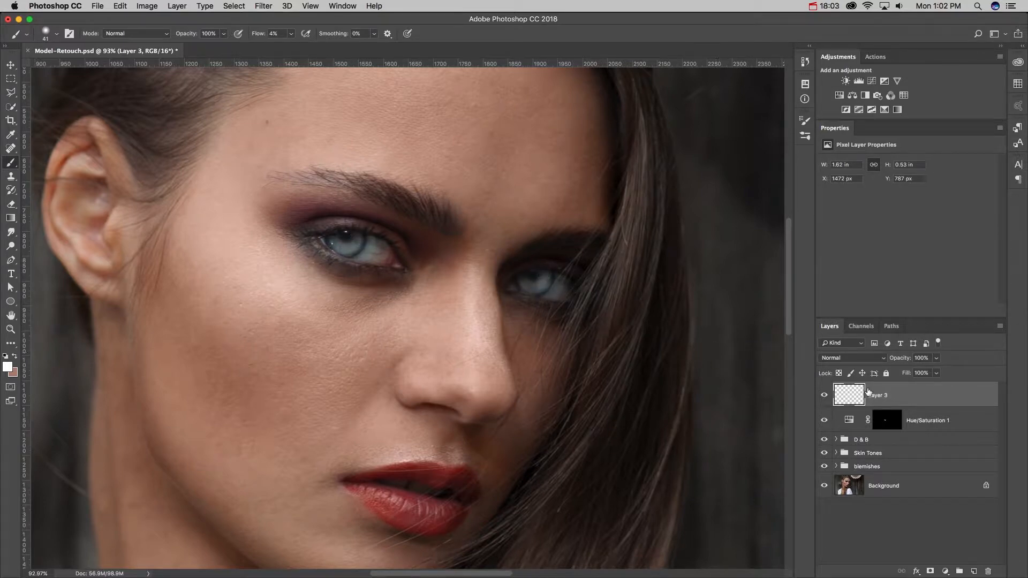
Set the eye layer to Screen blend mode at 38% opacity and compare the eyes with it on and off
left_click(878, 360)
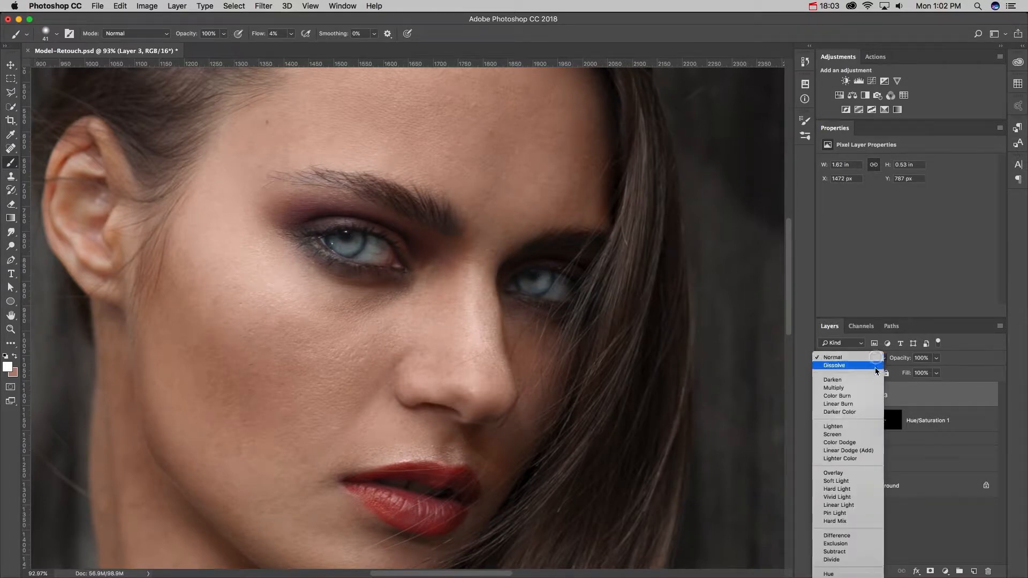
left_click(860, 431)
left_click_drag(901, 358, 897, 359)
left_click(824, 395)
left_click(824, 396)
left_click(824, 396)
left_click(822, 397)
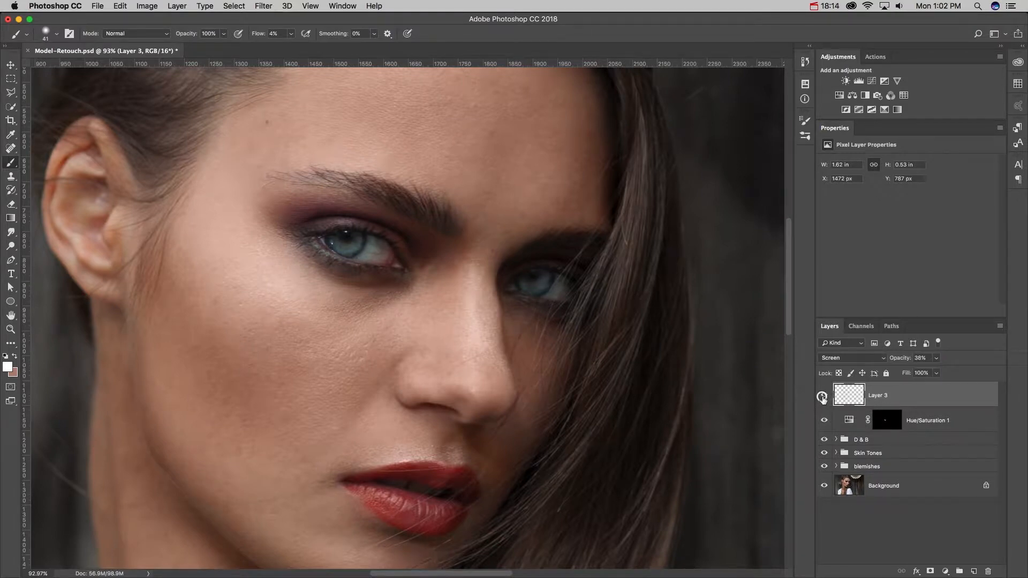
Reduce the eye layer's opacity to 28% and recheck the eyes with it on and off
left_click_drag(901, 363, 898, 361)
left_click(825, 397)
left_click(824, 397)
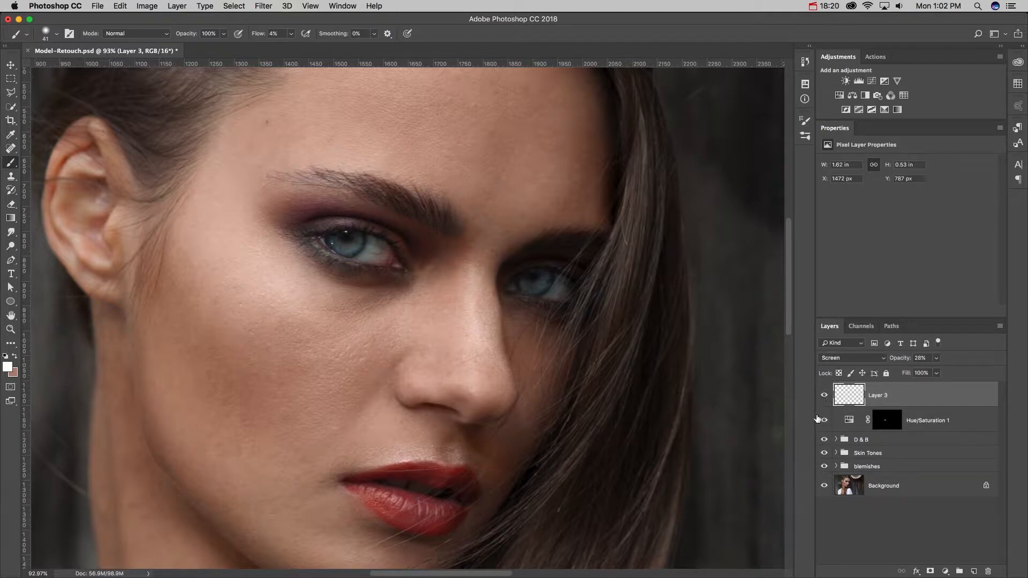
Stamp all visible layers into a new merged layer at the top of the stack
key("super+minus")
key("super+minus")
key("super+minus")
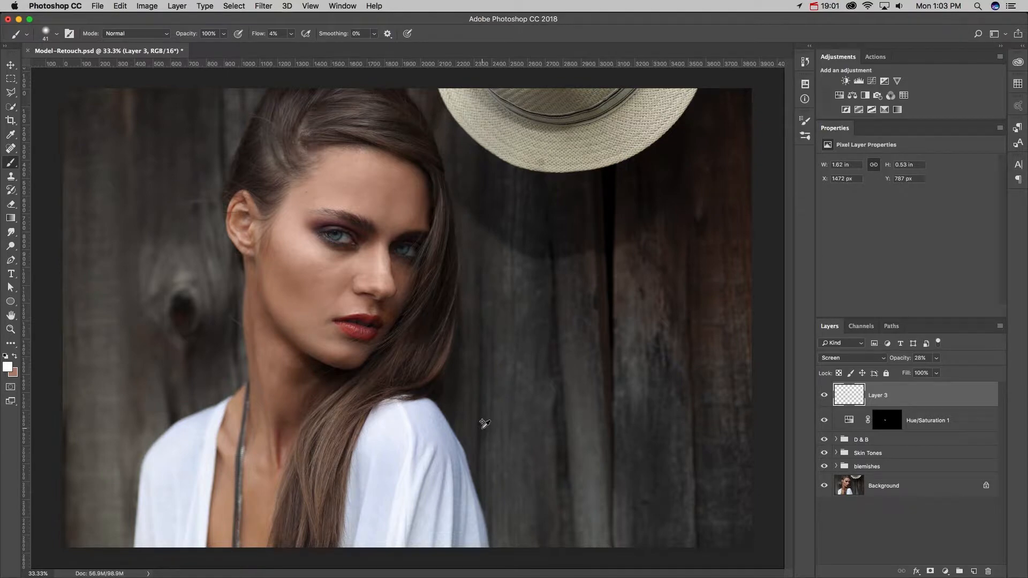
key("super+alt+shift+e")
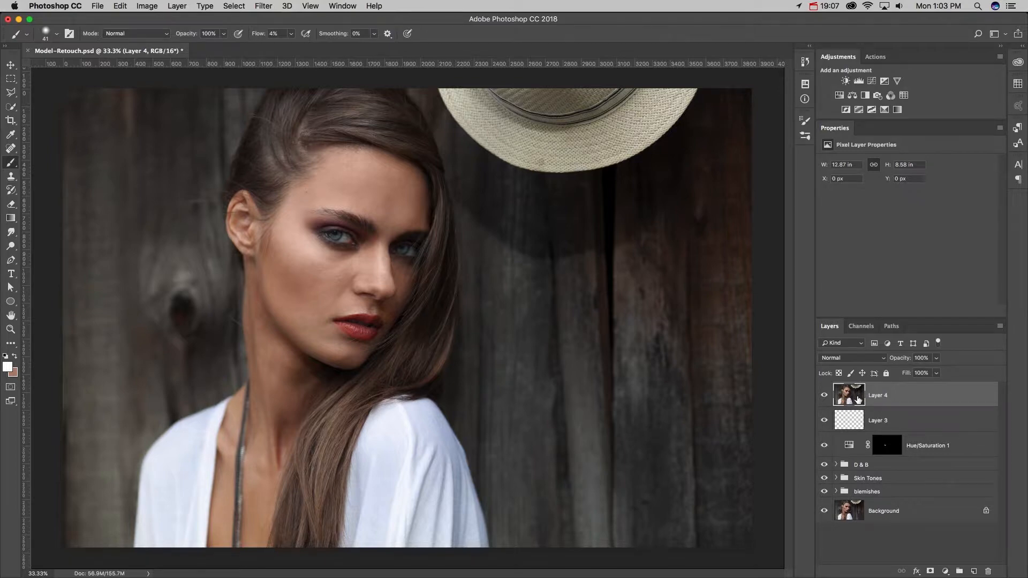
Apply a High Pass filter with a 2.4 pixel radius to the merged layer
left_click(272, 7)
mouse_move(315, 227)
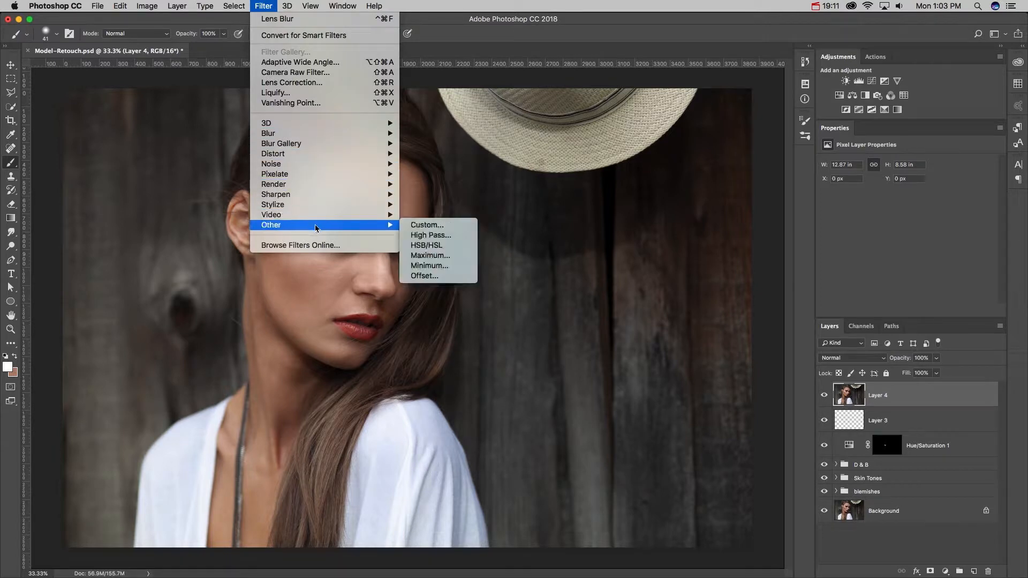
left_click(431, 235)
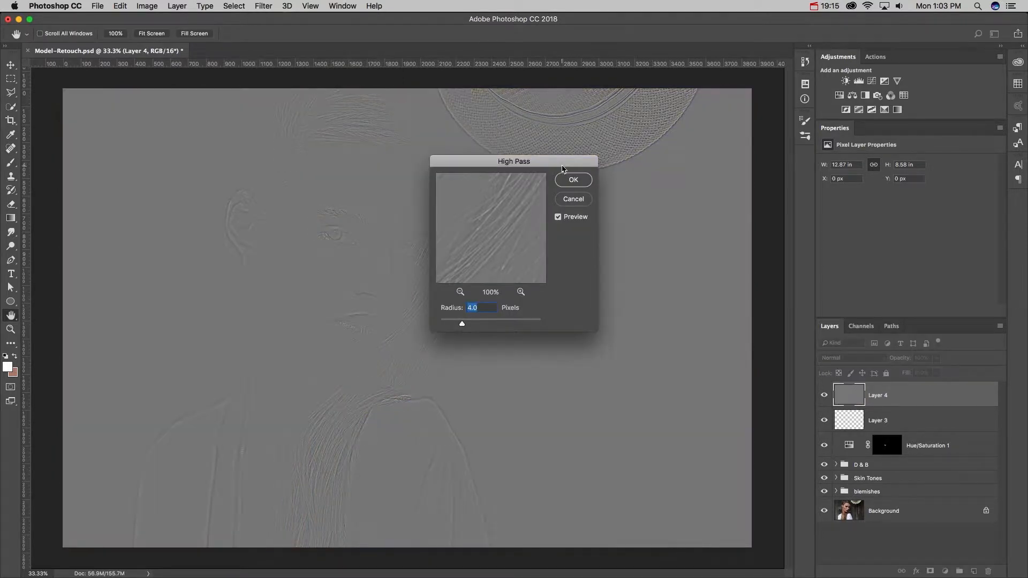
left_click_drag(562, 163, 646, 155)
left_click_drag(546, 320, 536, 319)
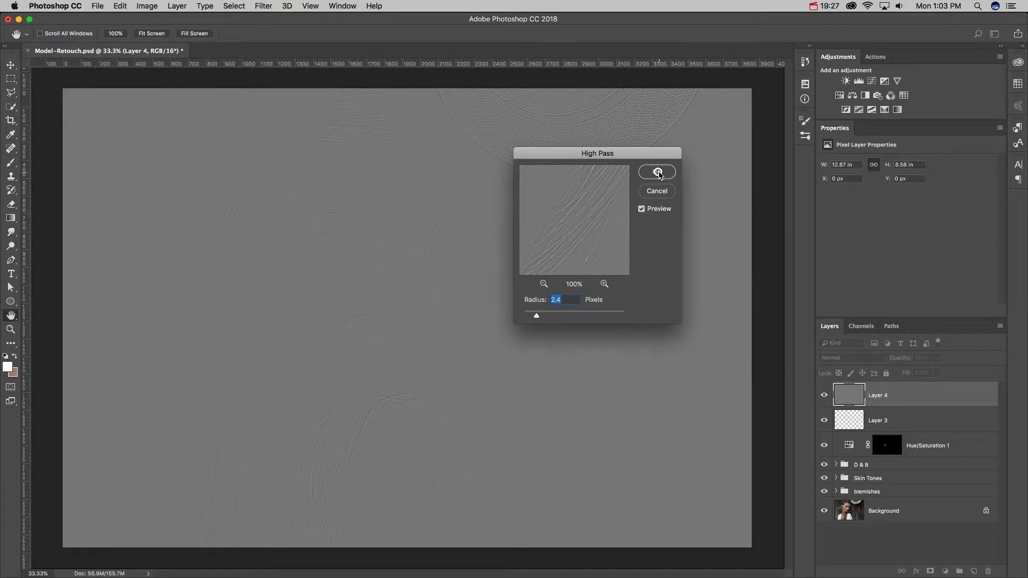
left_click(658, 171)
Set the High Pass layer's blend mode to Overlay and compare the face with the layer on and off
key("b")
left_click(857, 357)
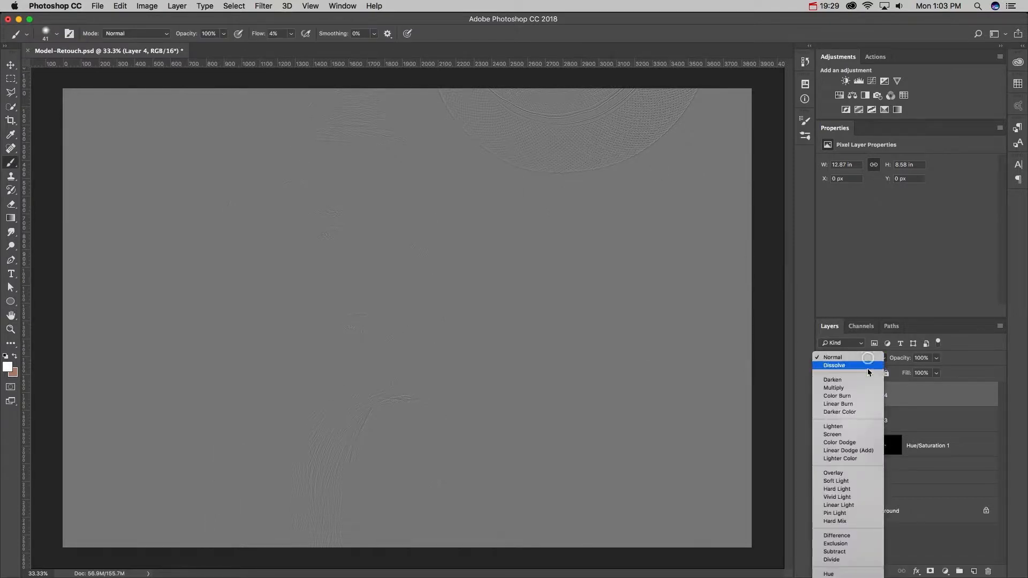
left_click(859, 474)
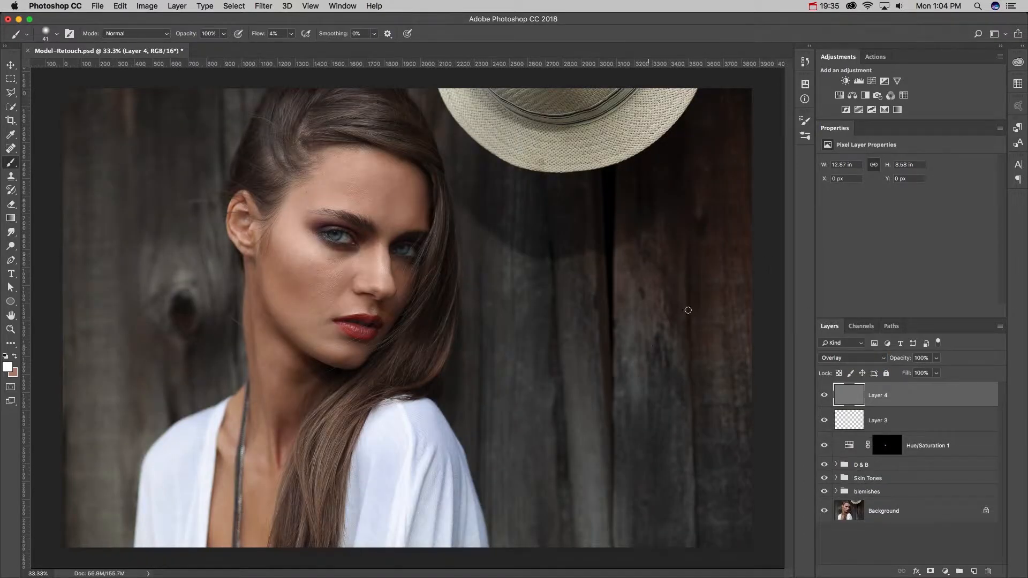
key("z")
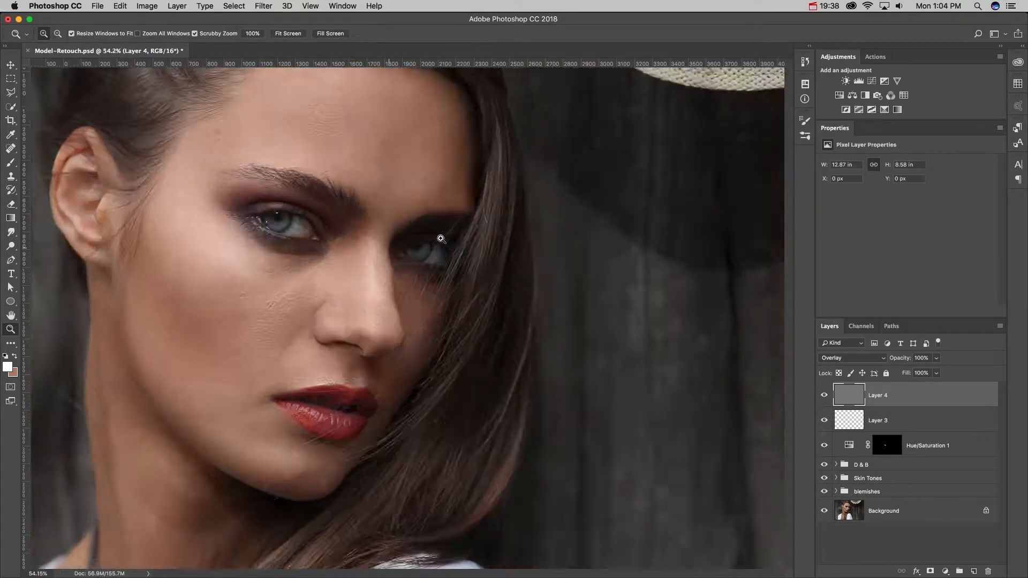
left_click_drag(403, 250, 442, 239)
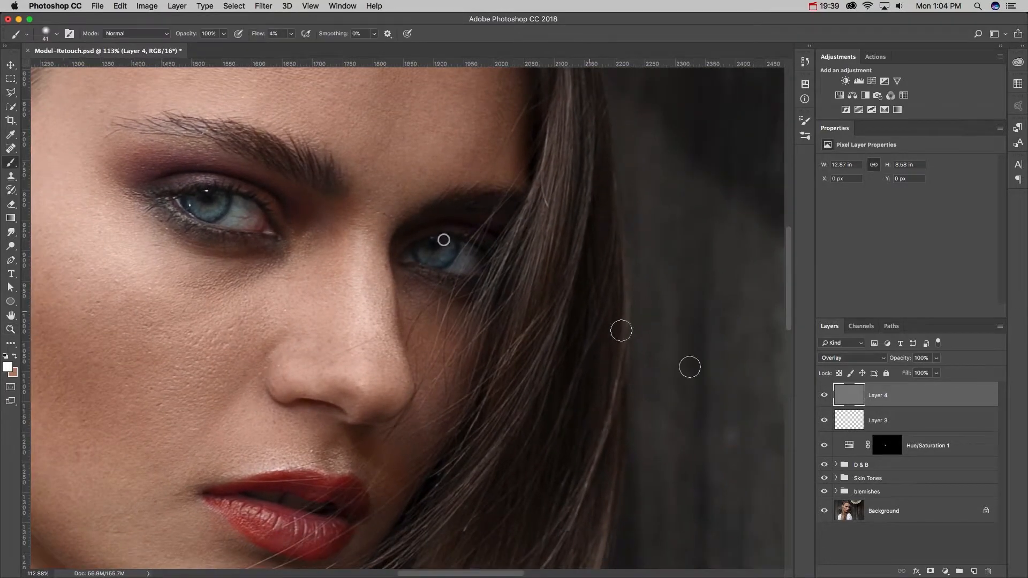
left_click(824, 395)
left_click(824, 396)
left_click(825, 396)
left_click(824, 396)
left_click(824, 396)
left_click(825, 396)
Add a black mask to the sharpening layer, paint white over the eye on the ear side at 4% flow, and compare
left_click(930, 571)
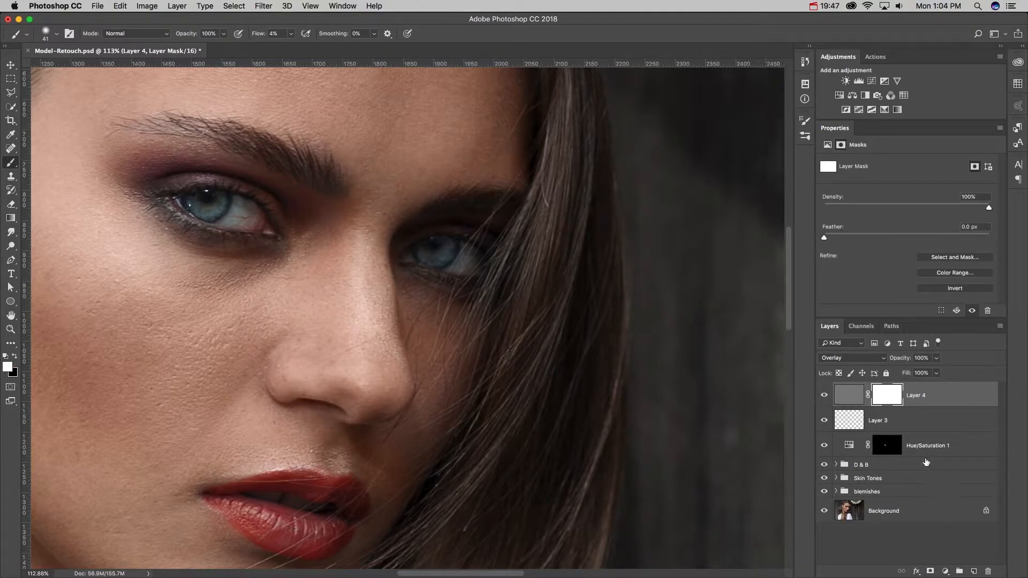
key("super+i")
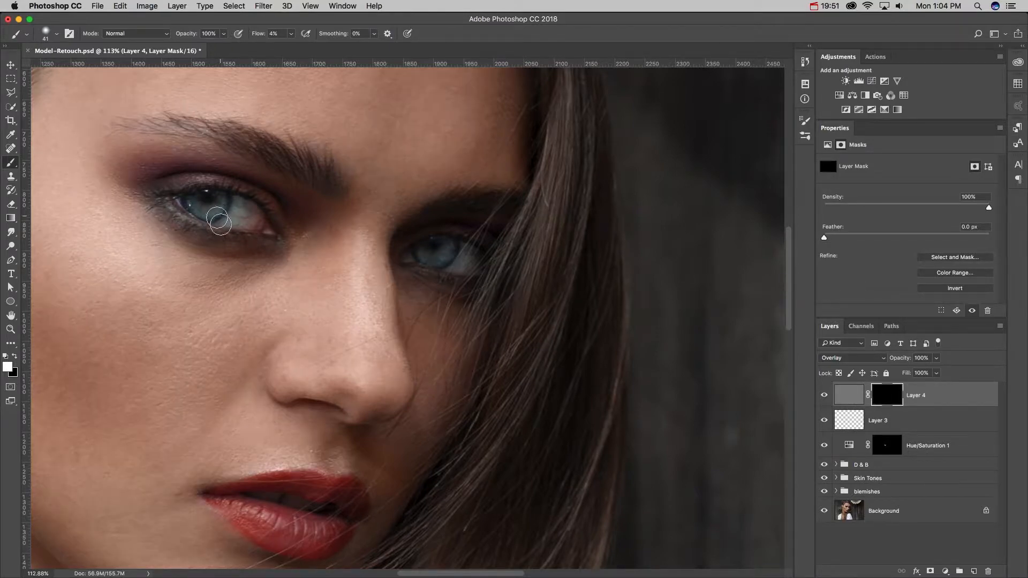
left_click_drag(242, 242, 251, 121)
mouse_move(183, 206)
left_mouse_down()
mouse_move(223, 230)
mouse_move(266, 236)
left_mouse_up()
mouse_move(262, 223)
left_mouse_down()
mouse_move(165, 179)
mouse_move(271, 240)
mouse_move(296, 236)
left_mouse_up()
left_click(825, 394)
left_click(825, 393)
Raise the brush flow to 81% and paint white on the sharpening mask over both eyes and the lips
left_click_drag(258, 35, 299, 38)
mouse_move(231, 238)
left_mouse_down()
mouse_move(244, 195)
mouse_move(285, 220)
mouse_move(247, 229)
mouse_move(296, 241)
left_mouse_up()
mouse_move(438, 260)
left_mouse_down()
mouse_move(427, 257)
mouse_move(473, 250)
left_mouse_up()
left_click(825, 395)
left_click(825, 395)
left_click_drag(340, 360, 361, 198)
mouse_move(284, 332)
left_mouse_down()
mouse_move(336, 358)
mouse_move(322, 356)
mouse_move(377, 352)
mouse_move(289, 354)
mouse_move(362, 318)
left_mouse_up()
Hide the sharpening layer and stamp the remaining visible layers into a new layer above Layer 3
left_click(824, 395)
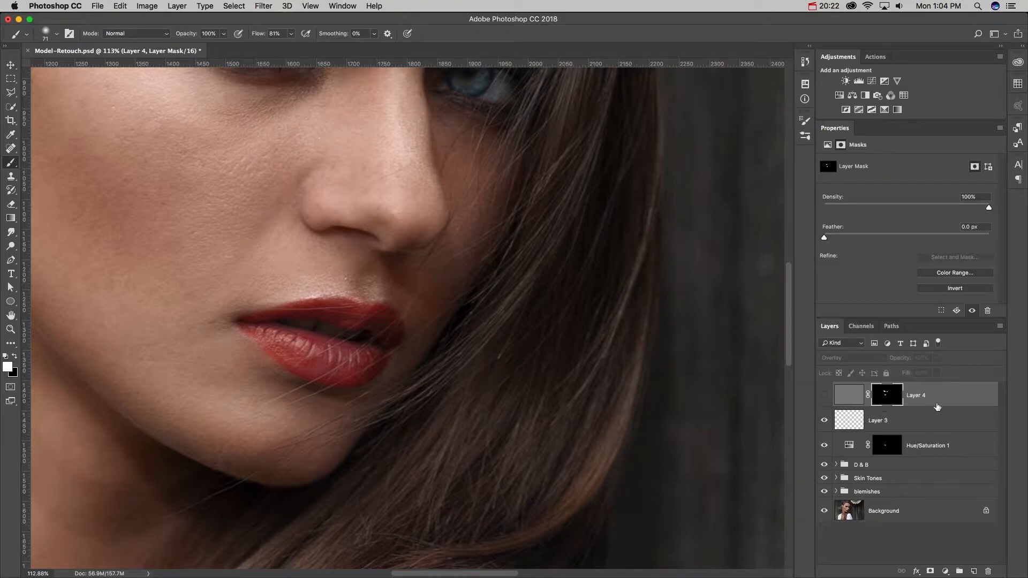
left_click(919, 421)
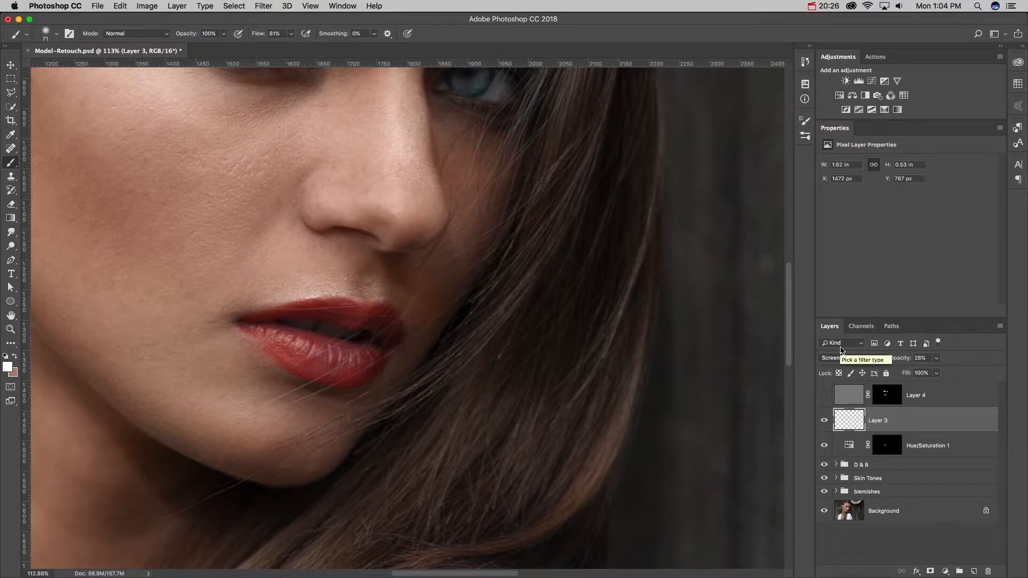
key("super+alt+shift+e")
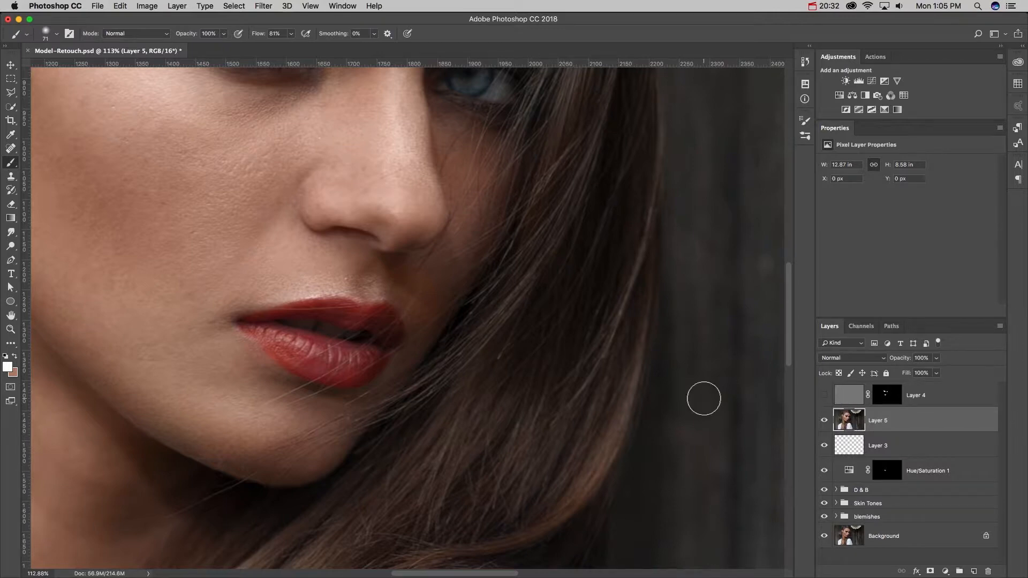
Apply a High Pass filter with a 5.6 pixel radius to the newly stamped layer
key("super+1")
key("super+minus")
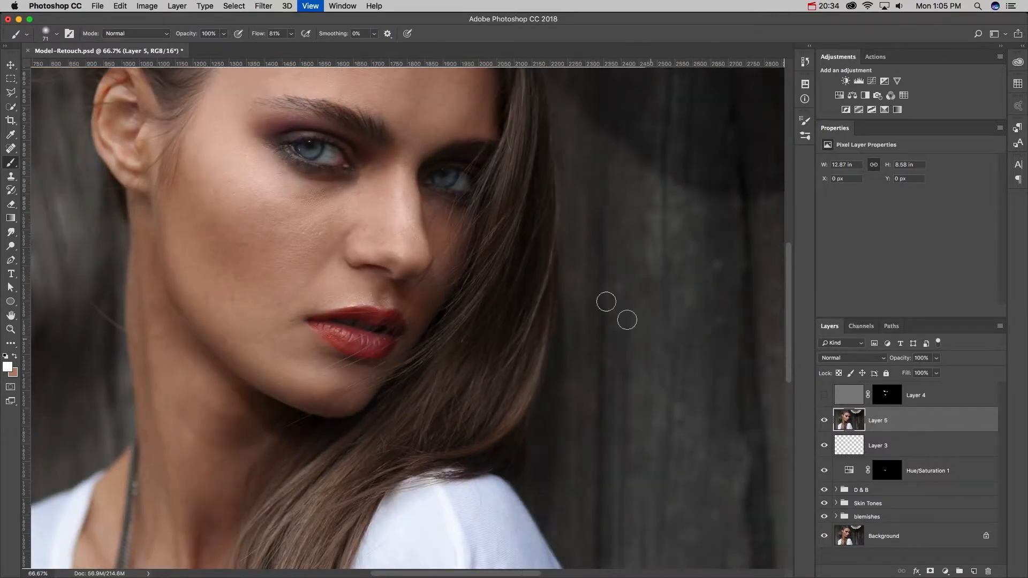
left_click(265, 7)
mouse_move(332, 225)
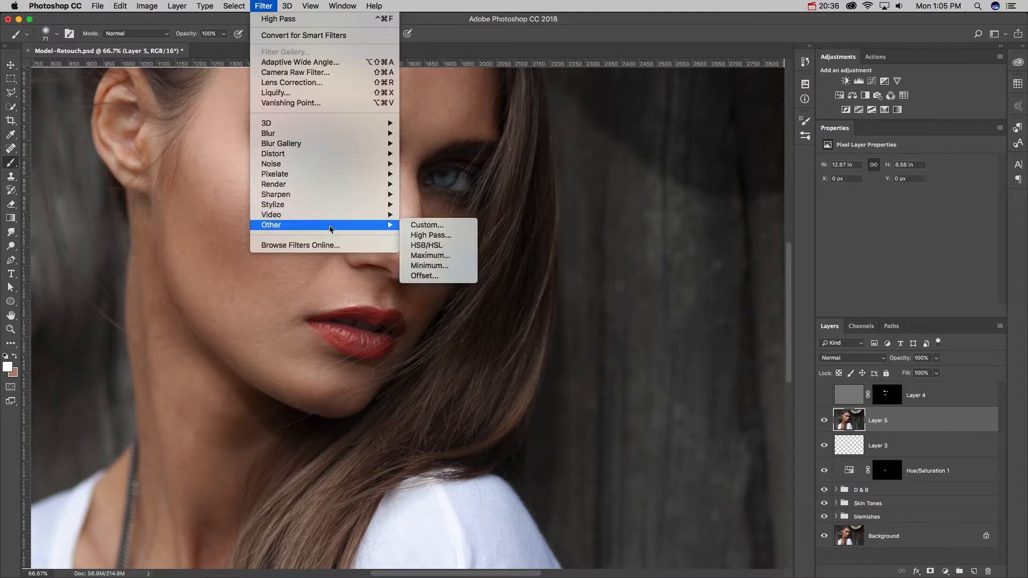
left_click(437, 236)
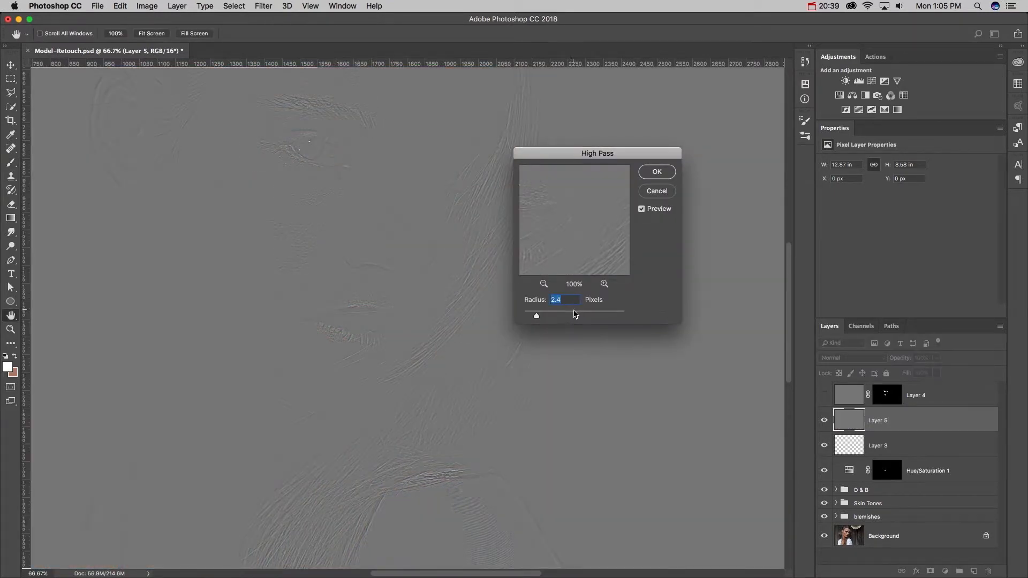
left_click_drag(537, 316, 560, 321)
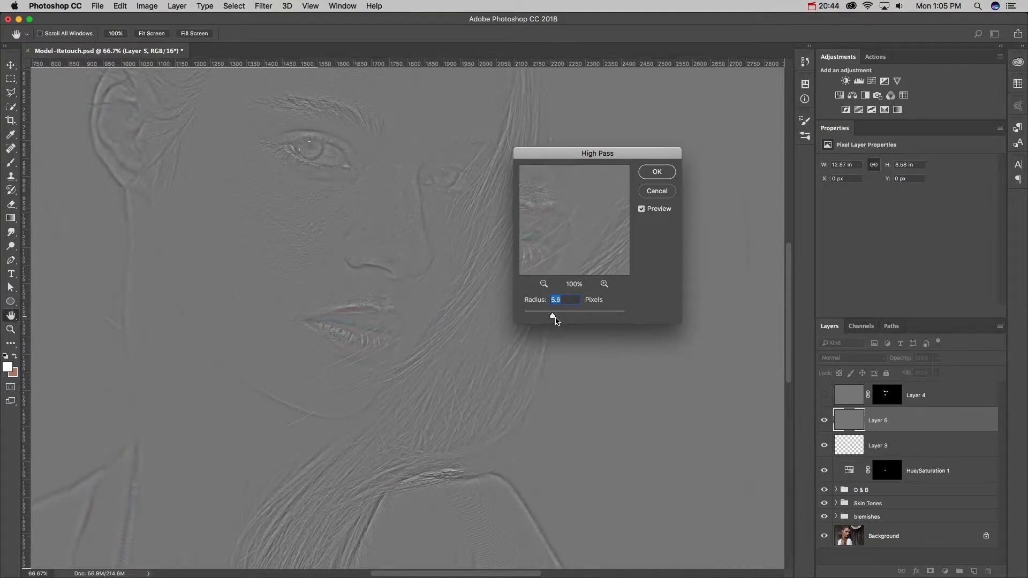
left_click(656, 172)
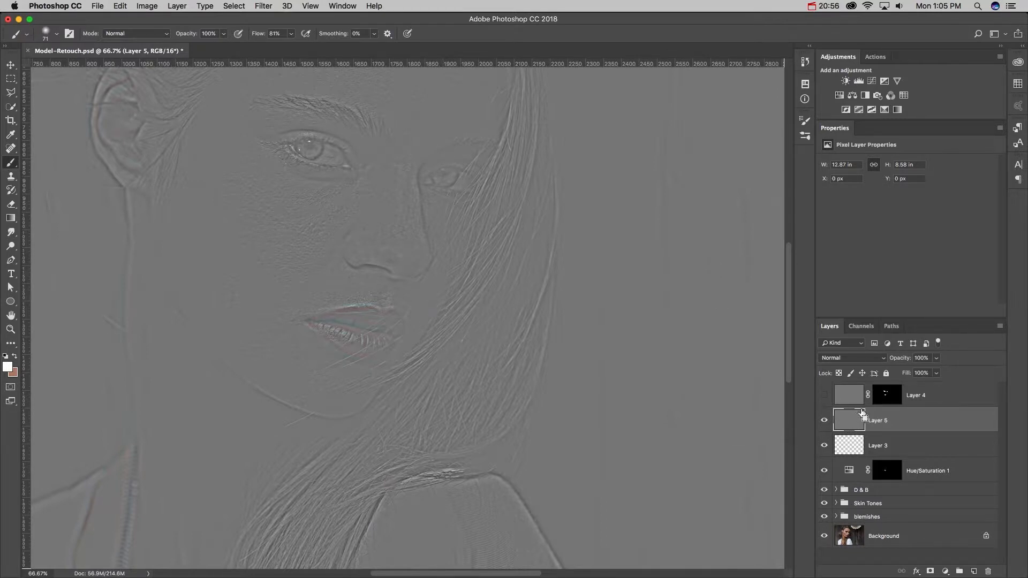
Invert the new High Pass layer and set its blend mode to Overlay to soften the skin
key("super+i")
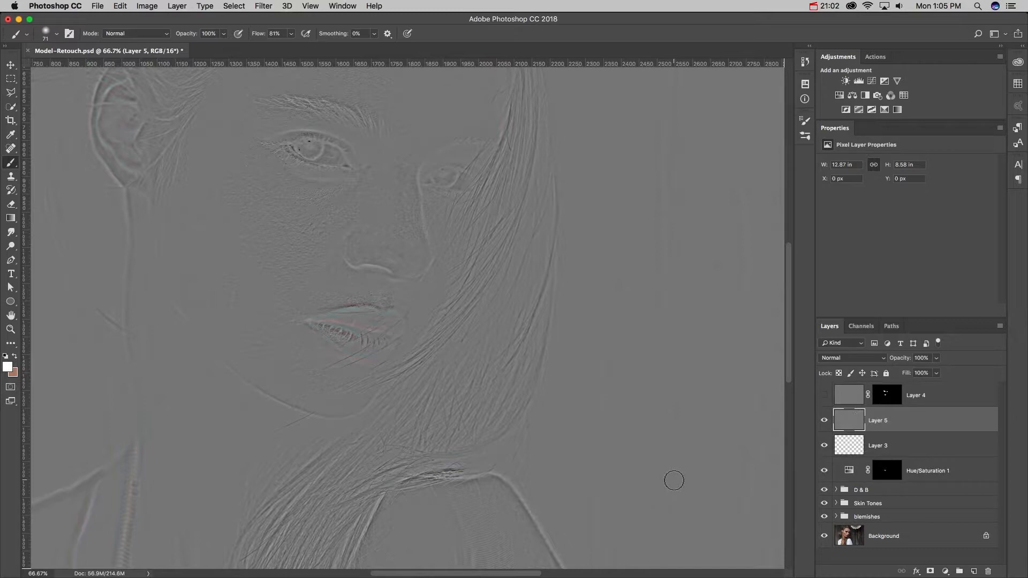
left_click(860, 358)
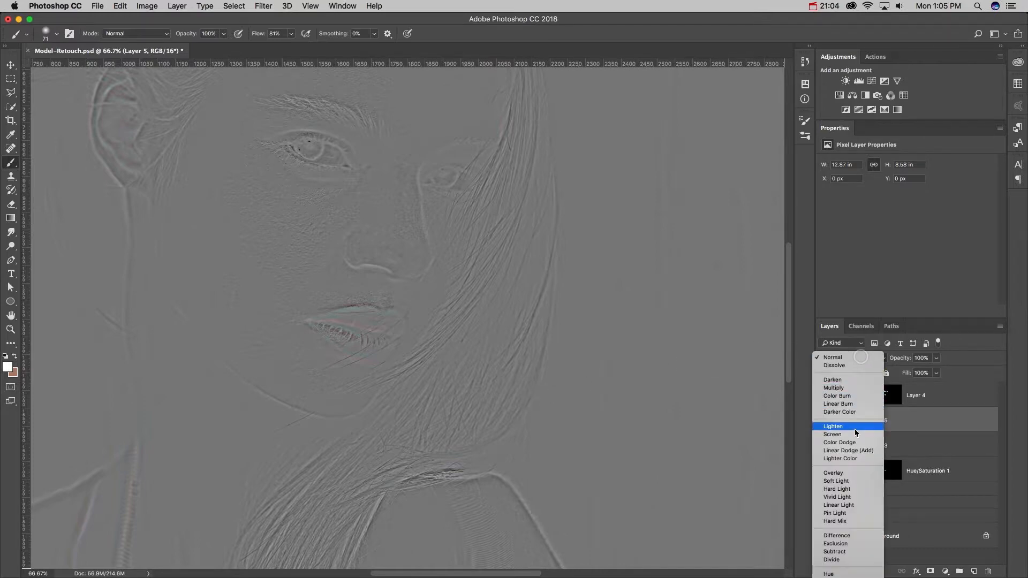
left_click(833, 473)
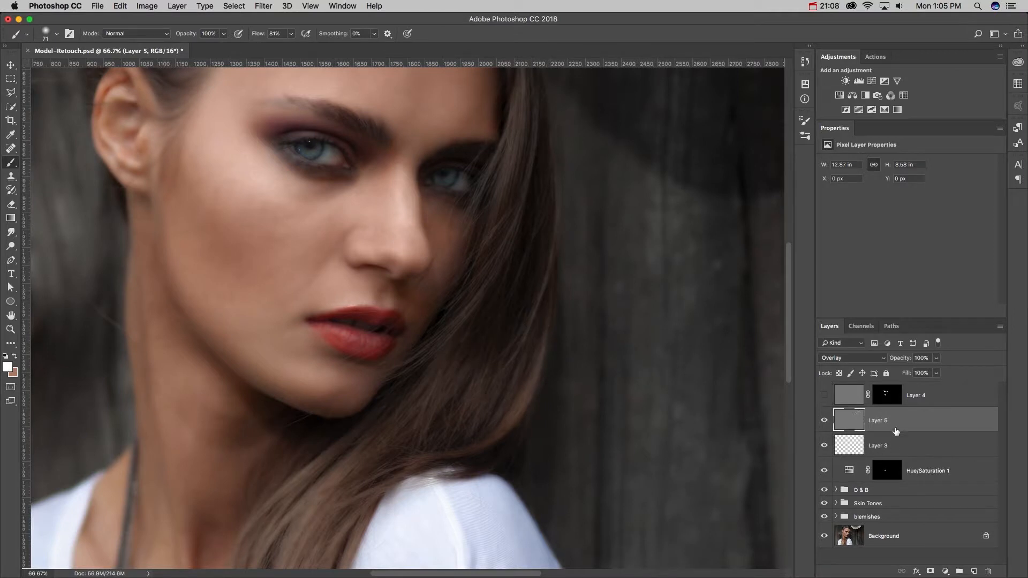
Add a black mask to the softening layer and show the sharpening layer again
left_click(930, 570)
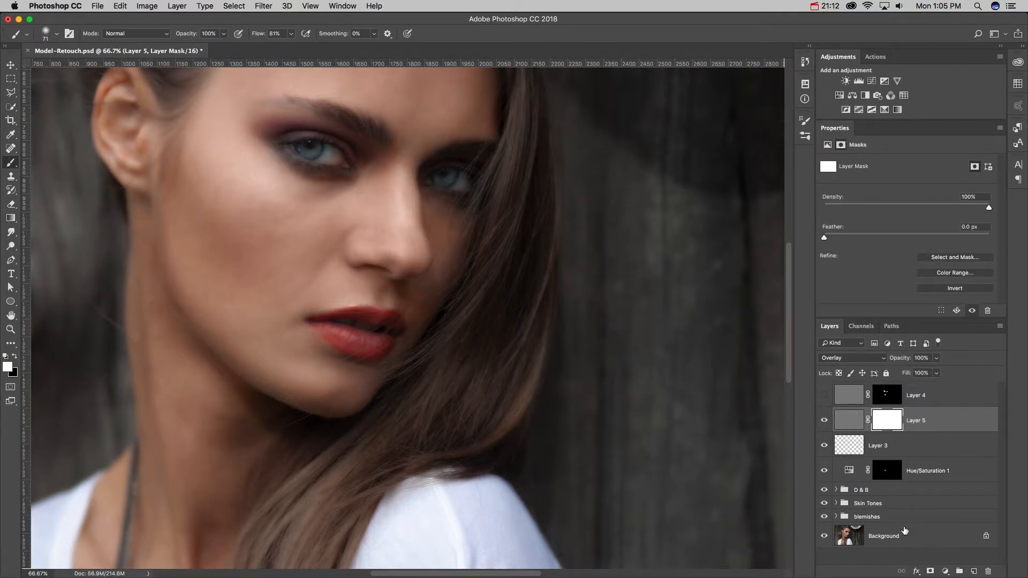
key("super+i")
left_click(824, 395)
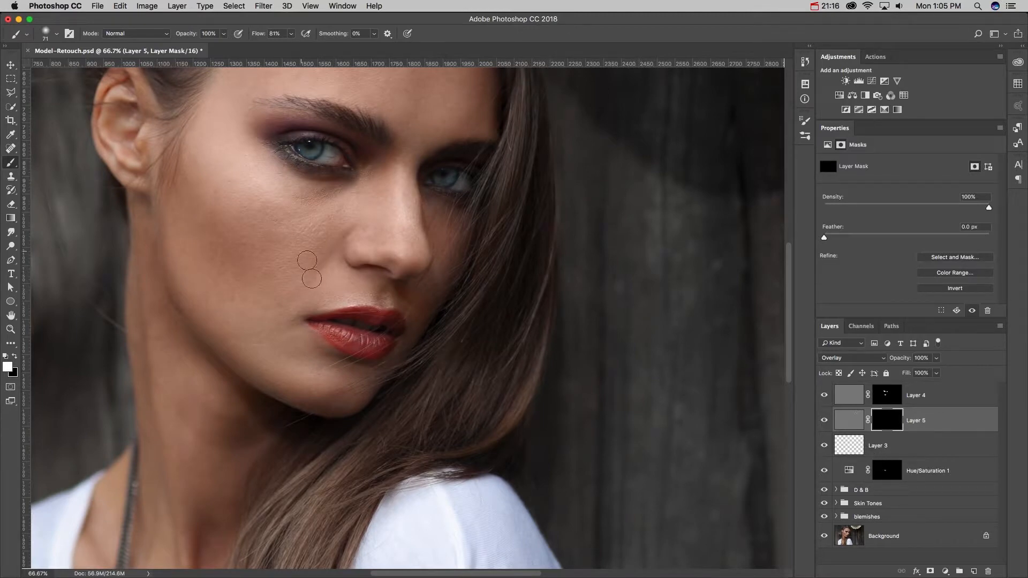
Paint white on the softening layer's mask over the cheek skin, undoing a heavy stroke and lowering the brush flow to 31%
left_click_drag(284, 283, 337, 282)
mouse_move(214, 205)
left_mouse_down()
mouse_move(257, 227)
mouse_move(310, 213)
mouse_move(287, 281)
left_mouse_up()
key("super+z")
left_click_drag(258, 35, 229, 33)
mouse_move(230, 217)
left_mouse_down()
mouse_move(276, 197)
mouse_move(255, 191)
mouse_move(259, 275)
mouse_move(239, 274)
mouse_move(250, 282)
mouse_move(326, 251)
left_mouse_up()
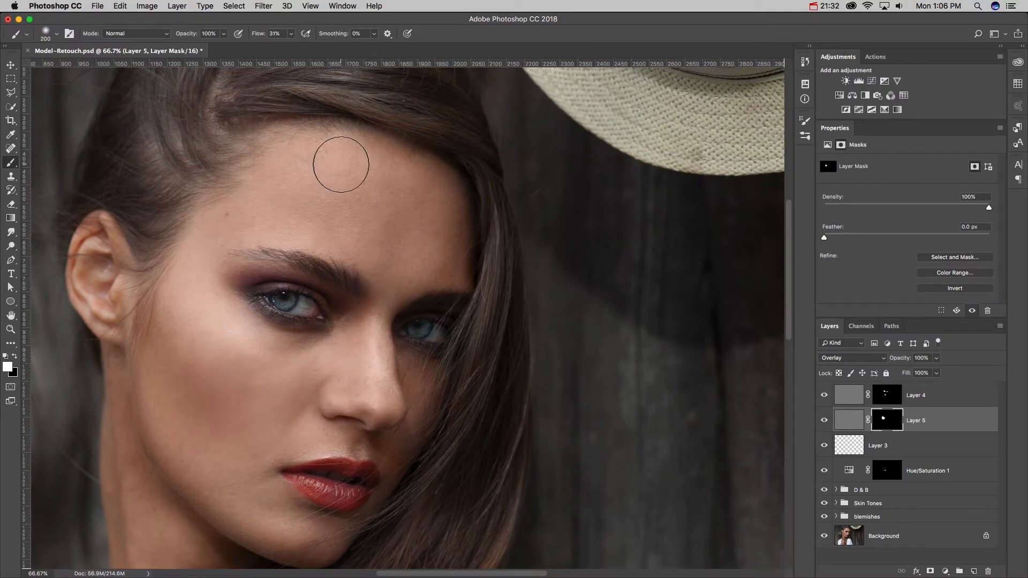
Reduce the softening layer's opacity to 56% and compare the skin with the layer on and off
mouse_move(908, 362)
left_mouse_down()
mouse_move(889, 358)
mouse_move(897, 361)
left_mouse_up()
left_click(822, 422)
left_click(823, 422)
left_click(822, 422)
left_click(821, 422)
left_click(821, 422)
left_click(821, 423)
left_click(823, 424)
left_click(822, 423)
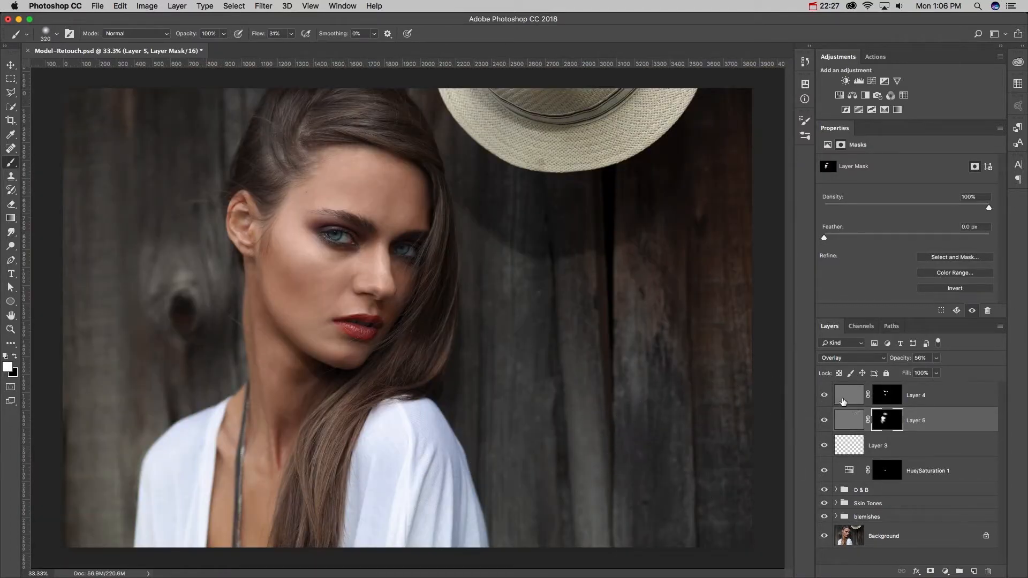
Stamp all visible layers into a new layer at the top of the stack and open it in the Liquify filter
left_click(921, 402)
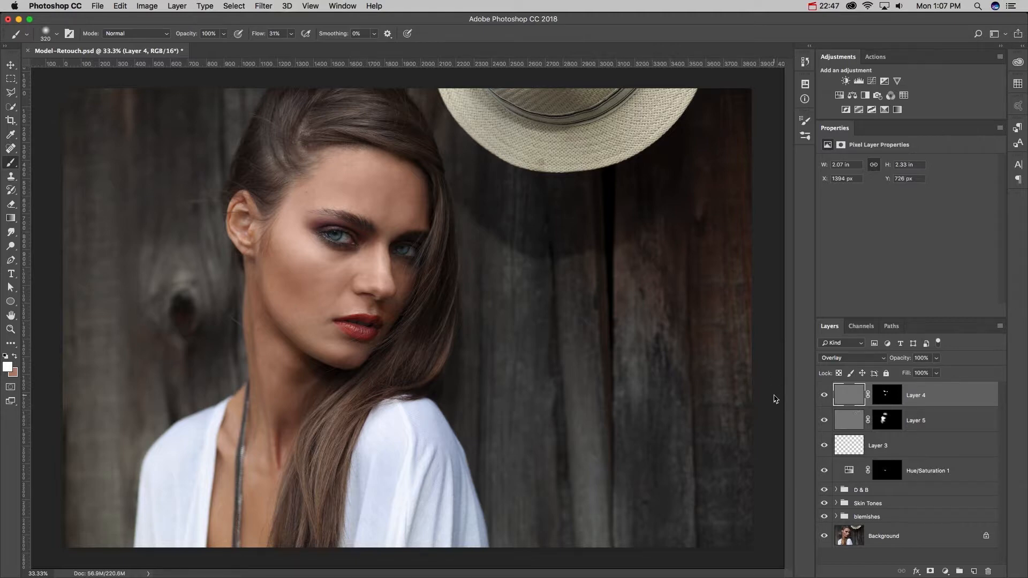
key("super+alt+shift+e")
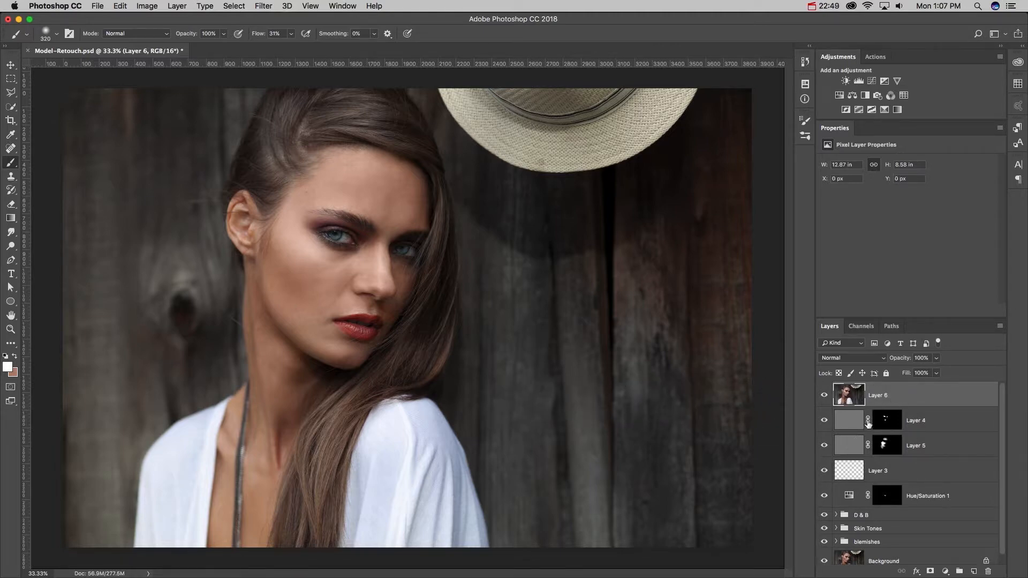
key("v")
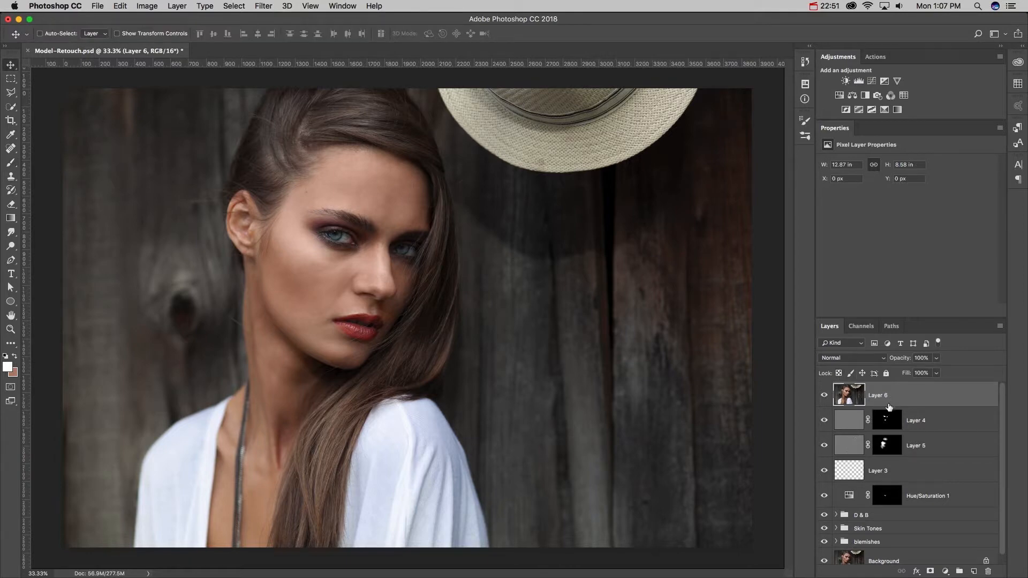
left_click(268, 8)
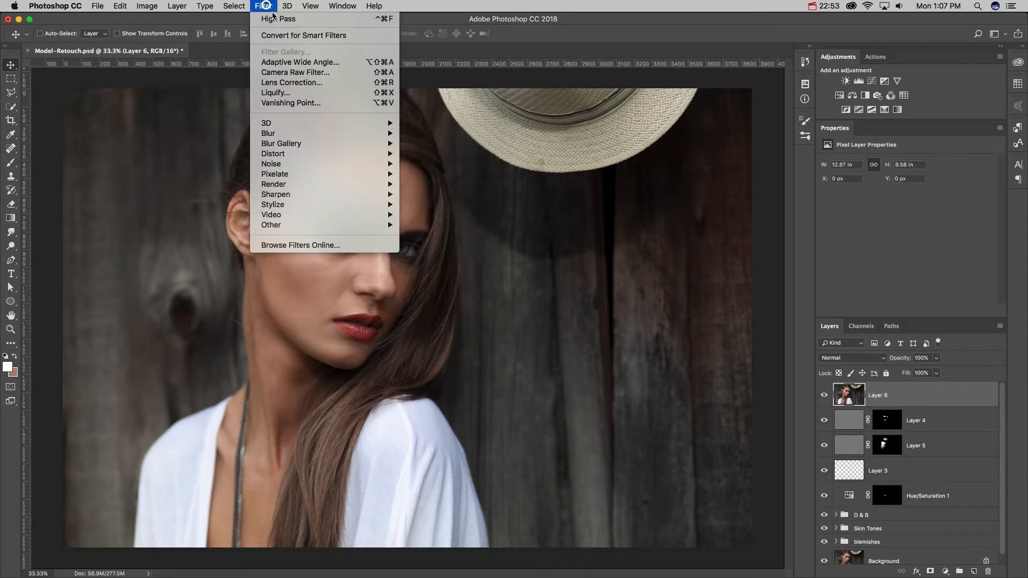
left_click(289, 95)
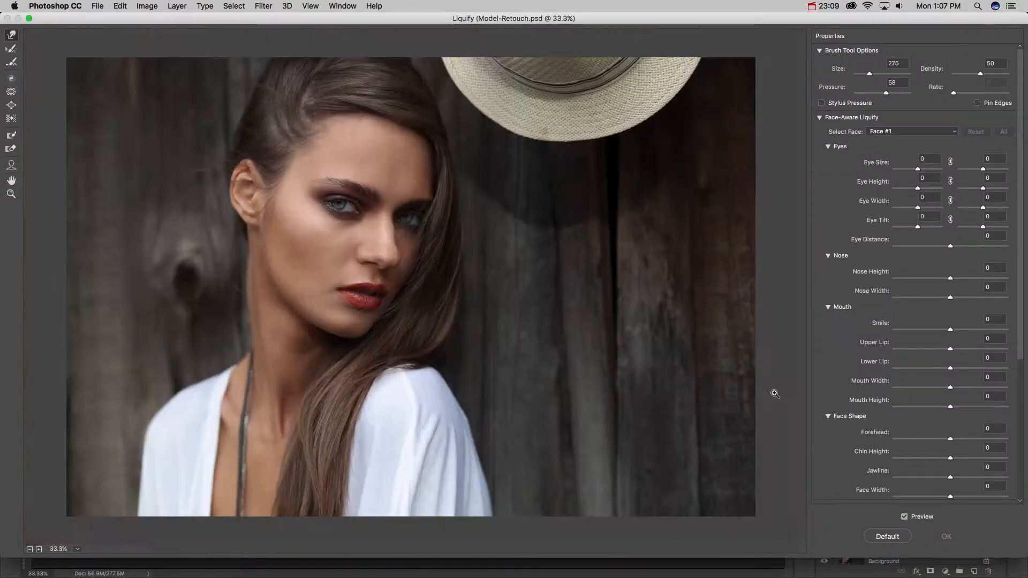
key("super+equal")
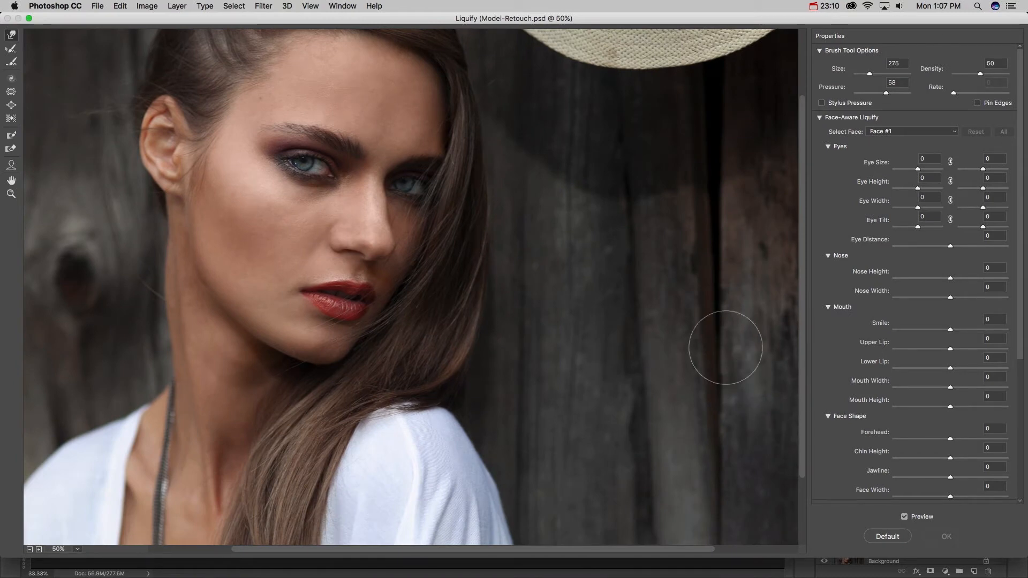
left_click_drag(567, 250, 589, 289)
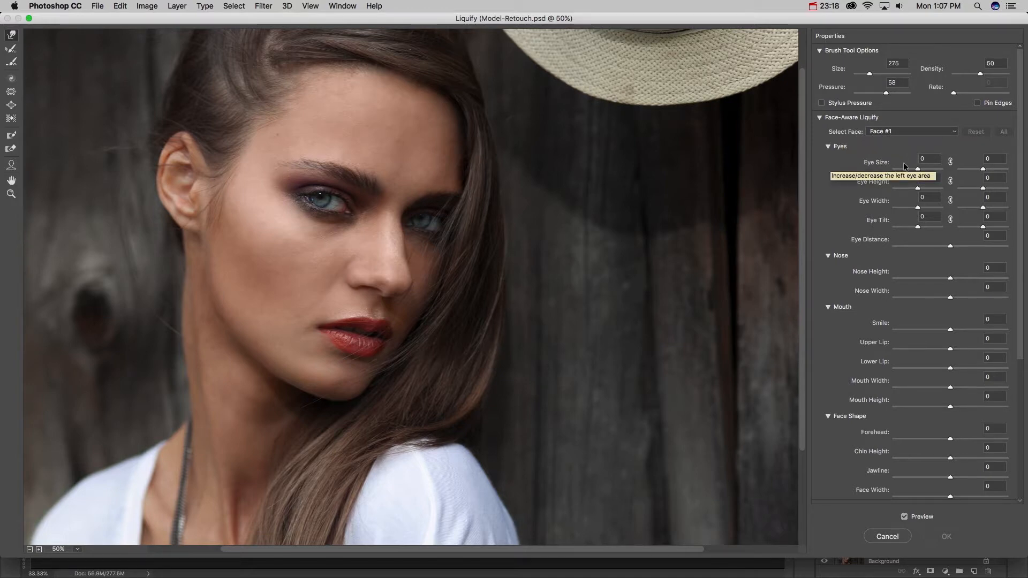
Try Face-Aware eye sizes of -1 and -10 on the two eyes and reset both to 0
mouse_move(914, 172)
left_mouse_down()
mouse_move(926, 171)
mouse_move(899, 170)
mouse_move(917, 170)
left_mouse_up()
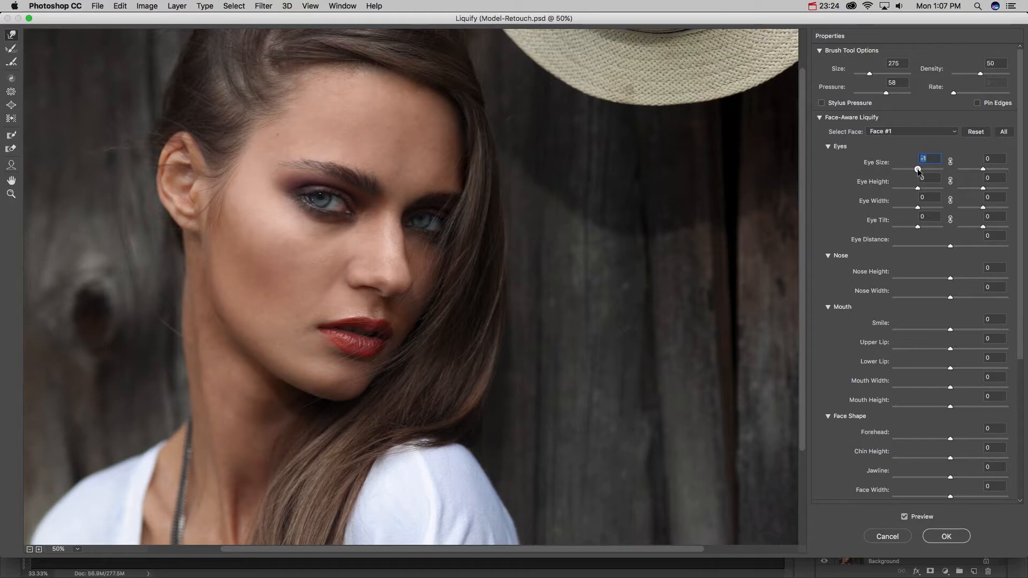
mouse_move(983, 169)
left_mouse_down()
mouse_move(993, 169)
mouse_move(981, 172)
left_mouse_up()
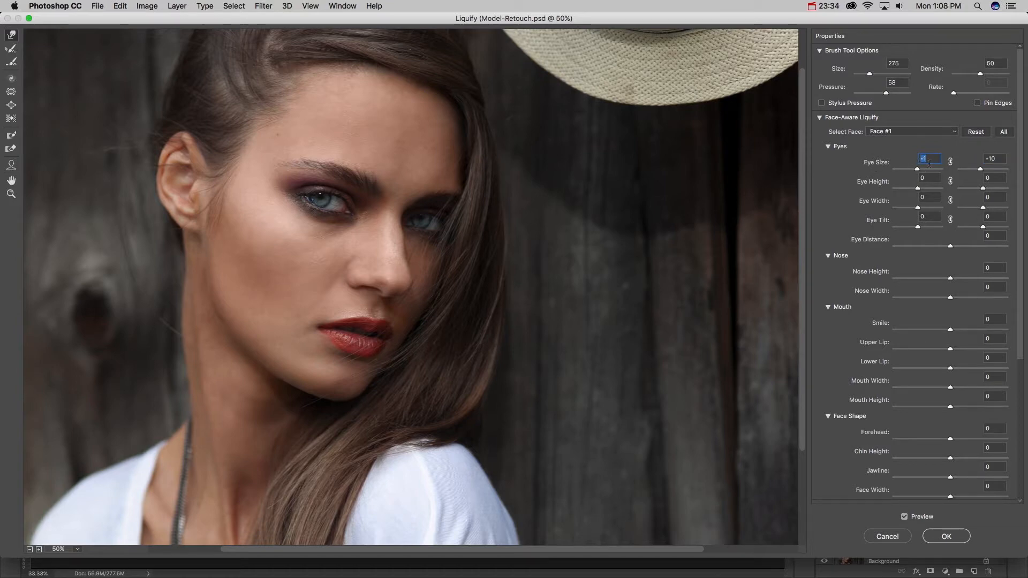
type("0")
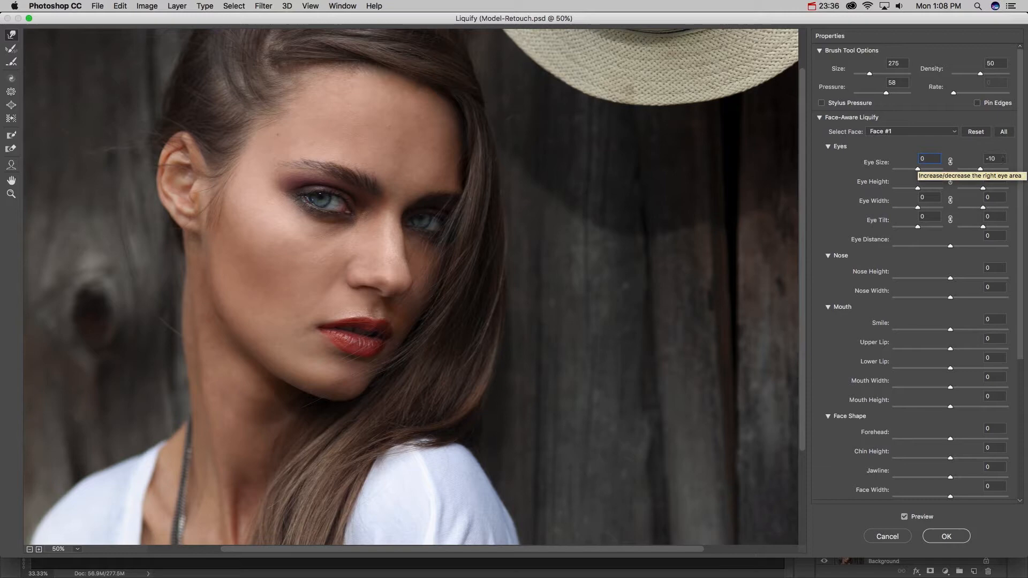
key("Tab")
type("0")
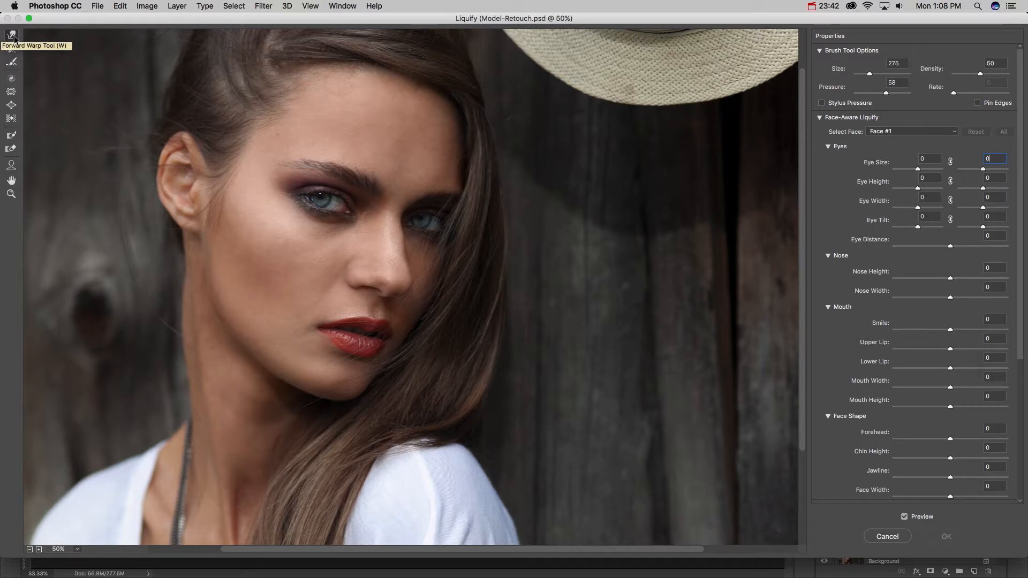
Try shrinking the model's nearer eye with the Pucker tool at a brush size of 400
left_click(11, 92)
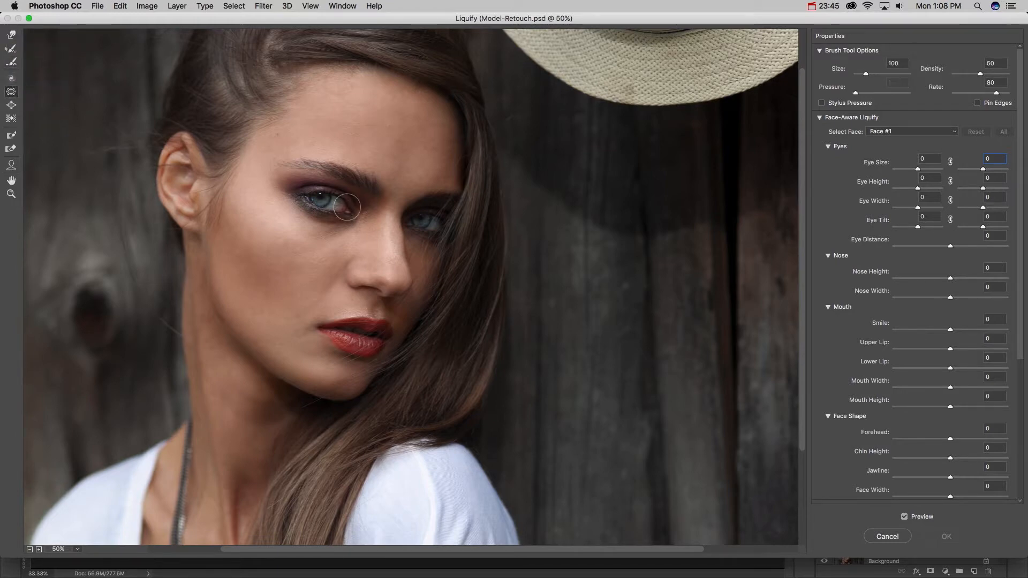
key("bracketright")
key("bracketright")
key("bracketright")
key("bracketright")
key("bracketright")
key("bracketright")
key("bracketright")
left_click(328, 204)
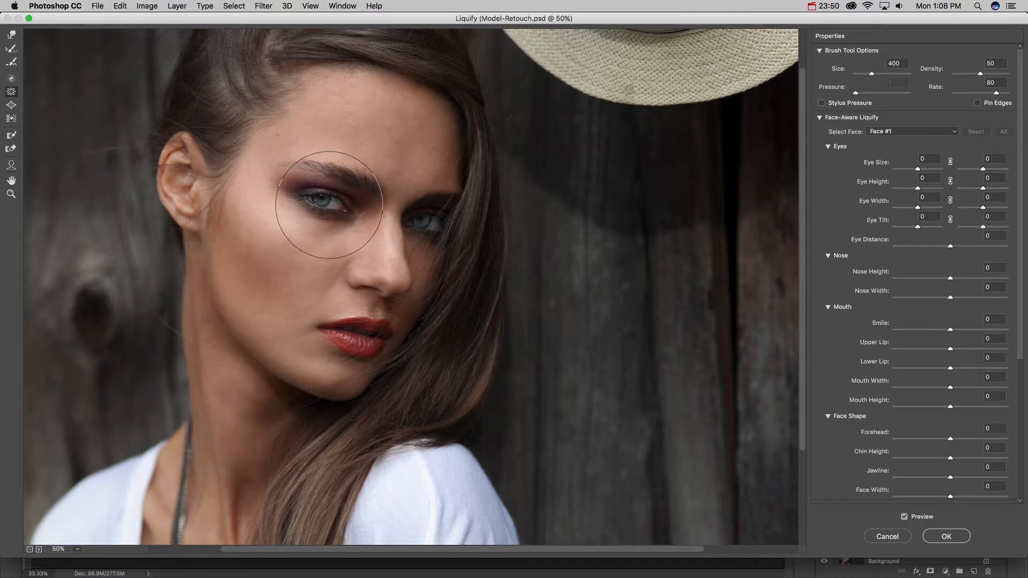
Try enlarging the model's nearer eye with the Bloat tool at a brush size of 300
left_click(10, 105)
key("bracketleft")
key("bracketleft")
key("bracketleft")
key("bracketleft")
key("bracketleft")
key("bracketleft")
key("bracketleft")
key("bracketleft")
key("bracketleft")
key("bracketleft")
key("bracketleft")
key("bracketleft")
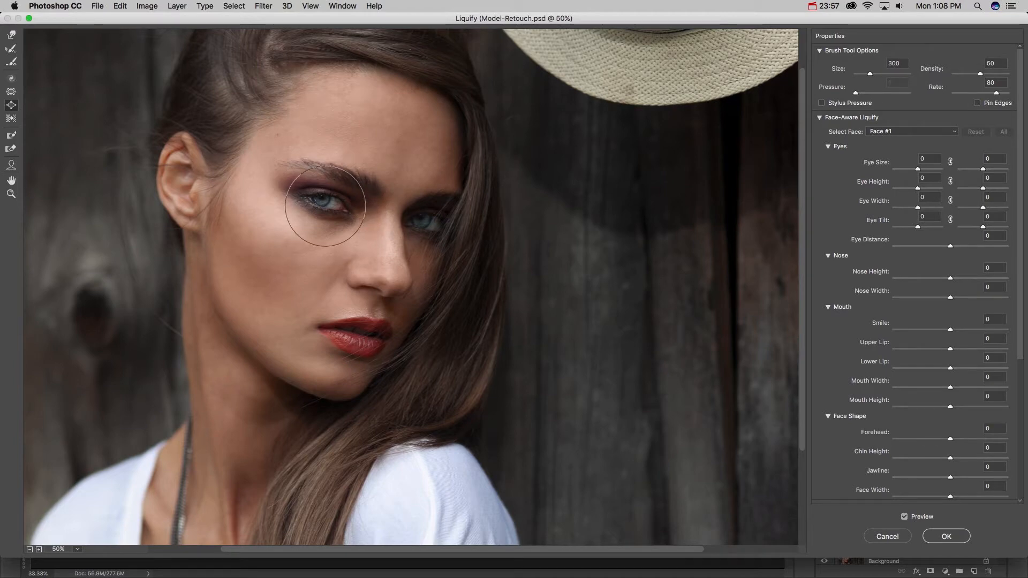
left_click(325, 206)
left_click(325, 206)
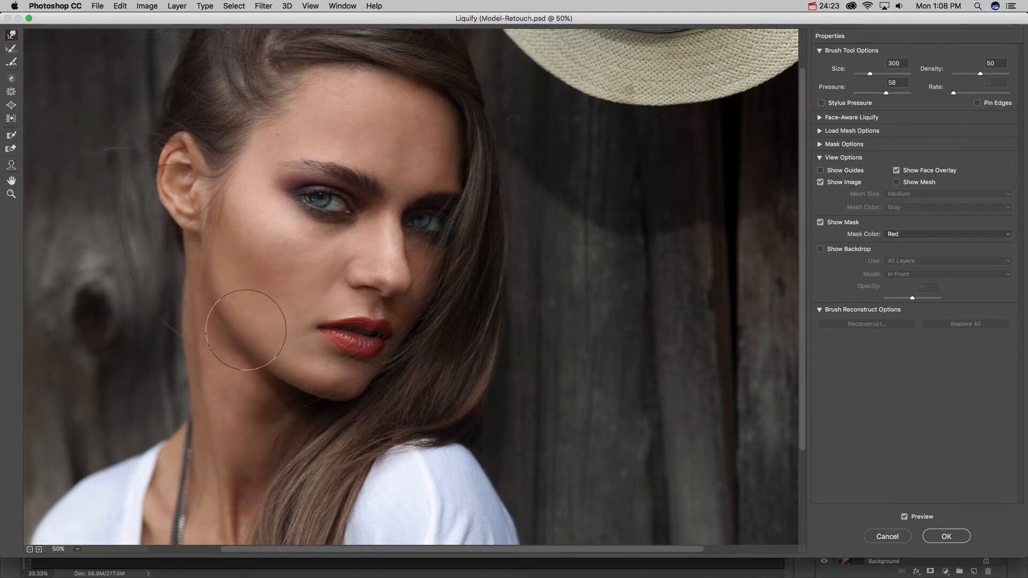
Nudge the outline of the shoulder beside the long hair with the Forward Warp tool at a brush size of 500
key("bracketright")
key("bracketright")
key("bracketright")
key("bracketright")
key("bracketright")
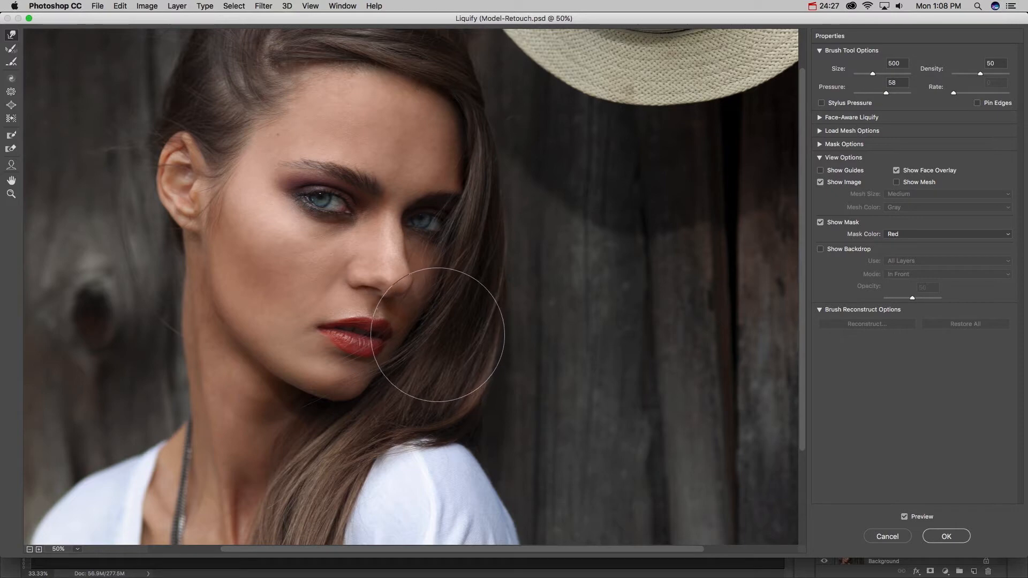
scroll(439, 332, "down", 1)
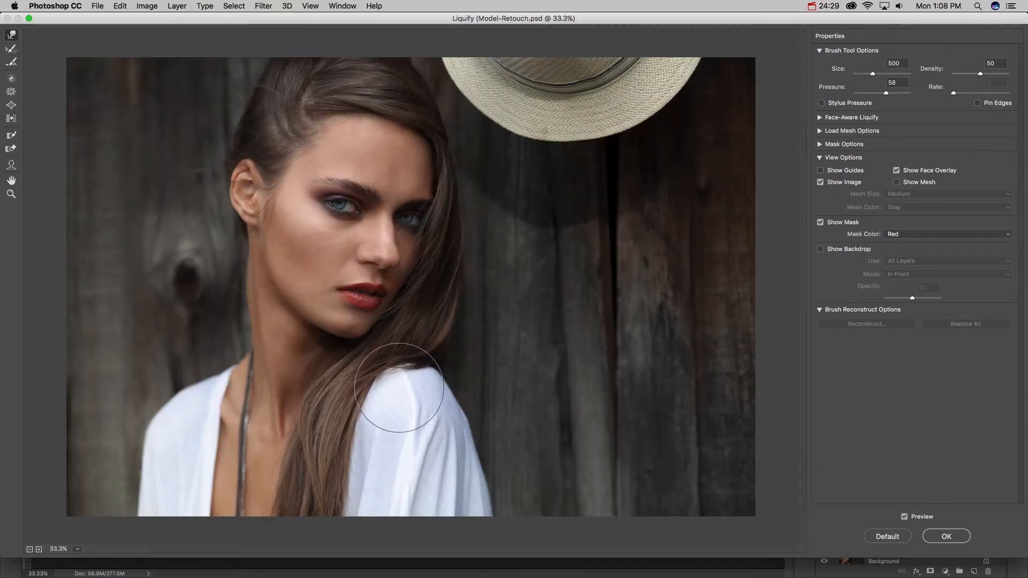
left_click_drag(443, 377, 445, 376)
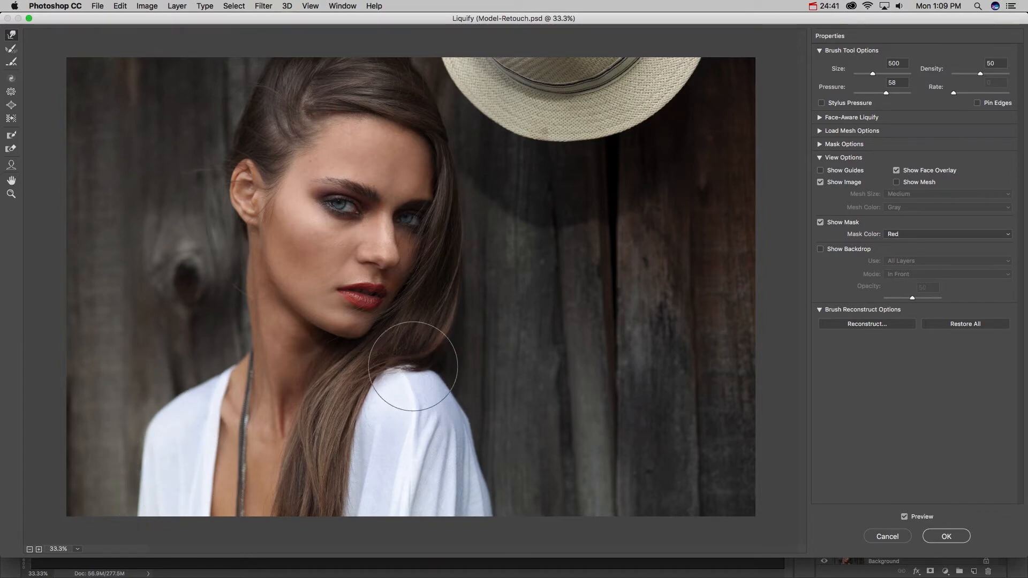
Refine the model's outline around the neck and face with Forward Warp, using brush sizes of 400 and 250
key("bracketleft")
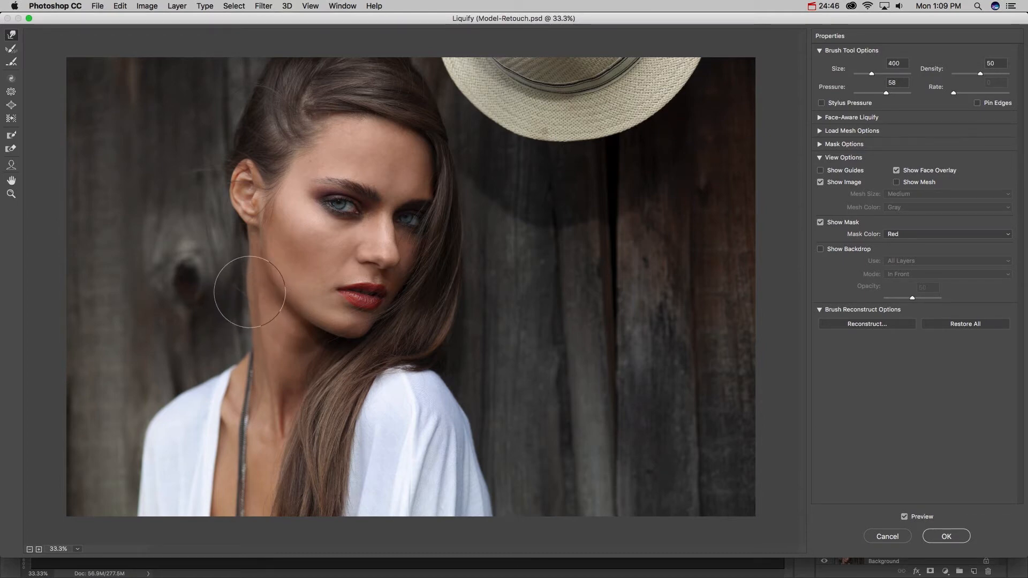
key("bracketright")
key("bracketright")
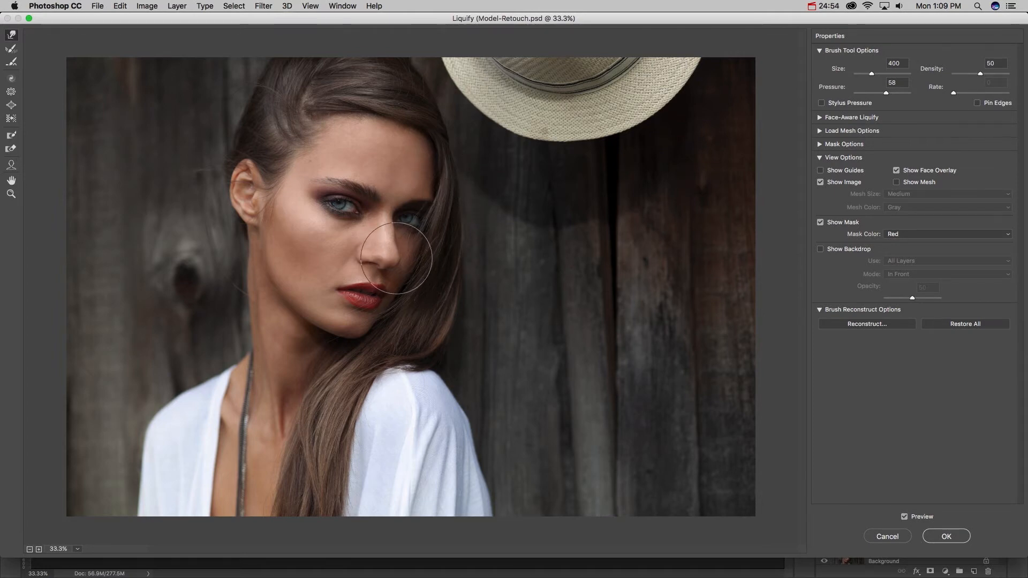
key("bracketleft")
key("bracketleft")
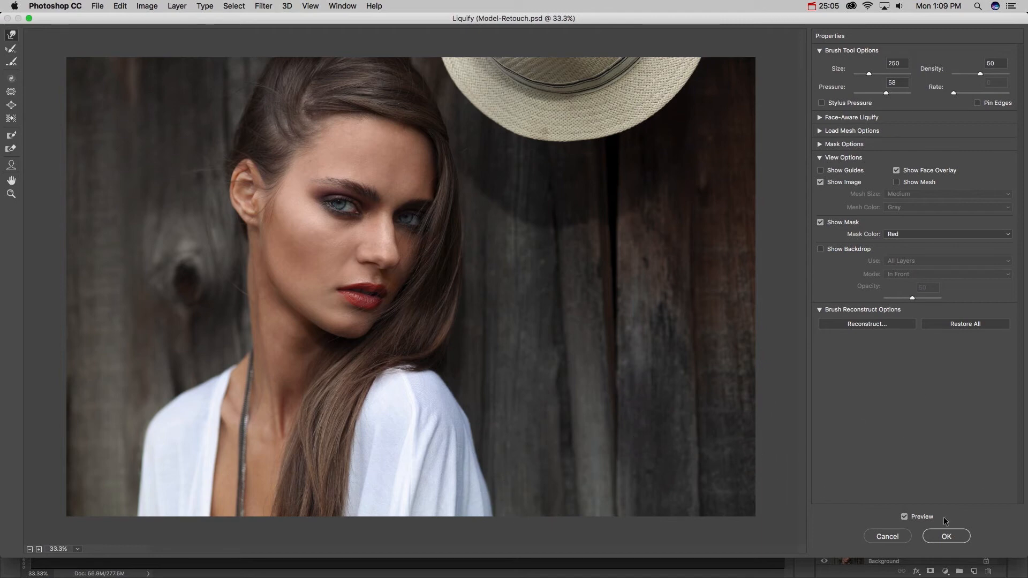
Compare the portrait with the Liquify preview off and on, and apply the filter with the preview enabled
left_click(904, 517)
left_click(904, 517)
left_click(904, 516)
left_click(904, 516)
left_click(903, 515)
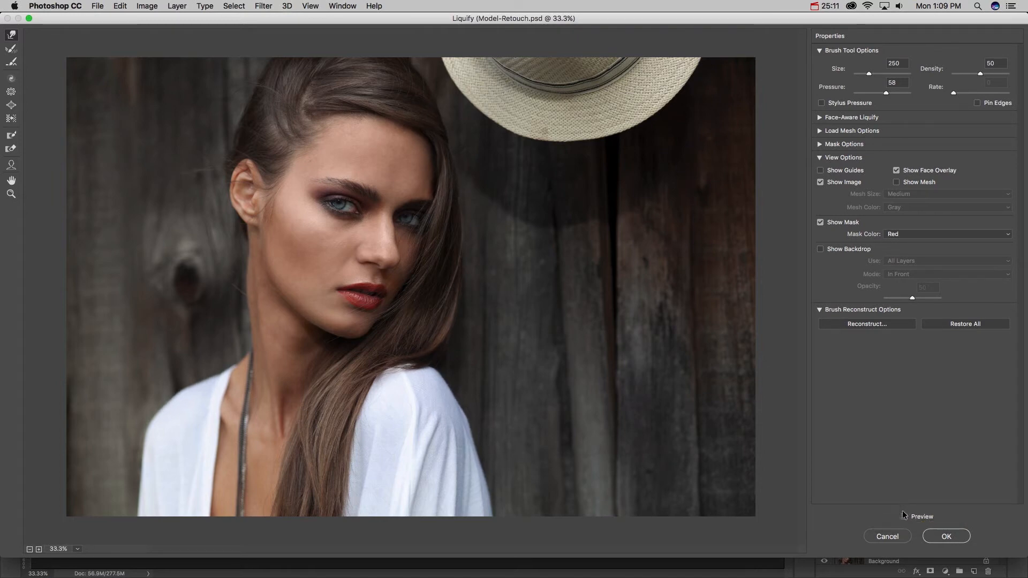
left_click(904, 516)
left_click(905, 516)
left_click(905, 516)
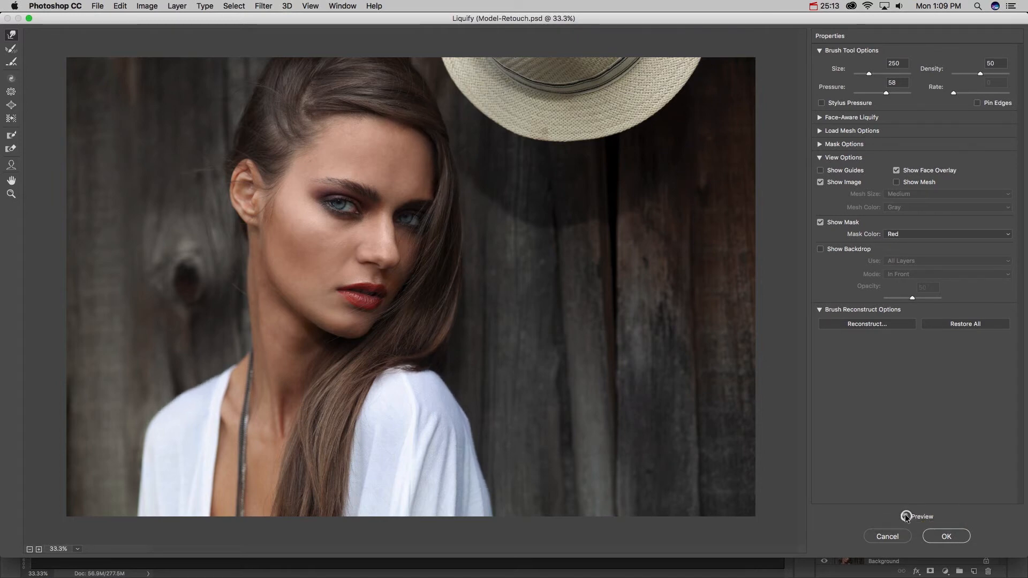
left_click(904, 516)
left_click(904, 516)
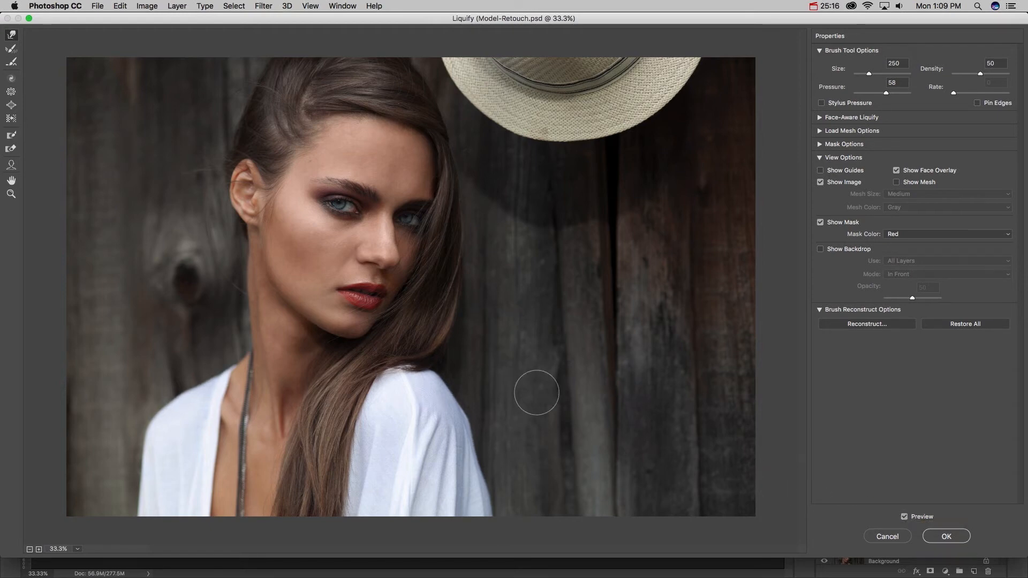
left_click(960, 540)
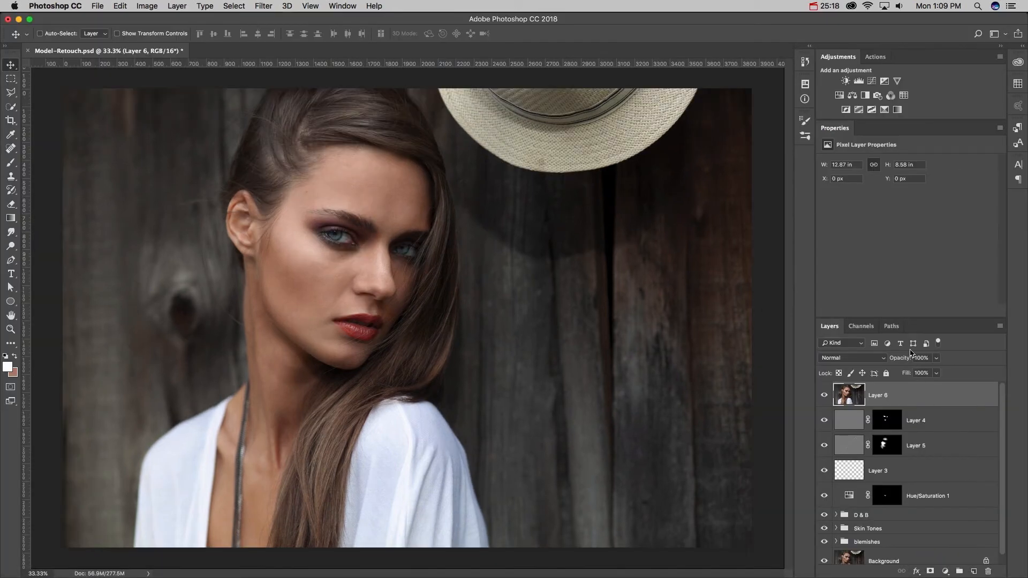